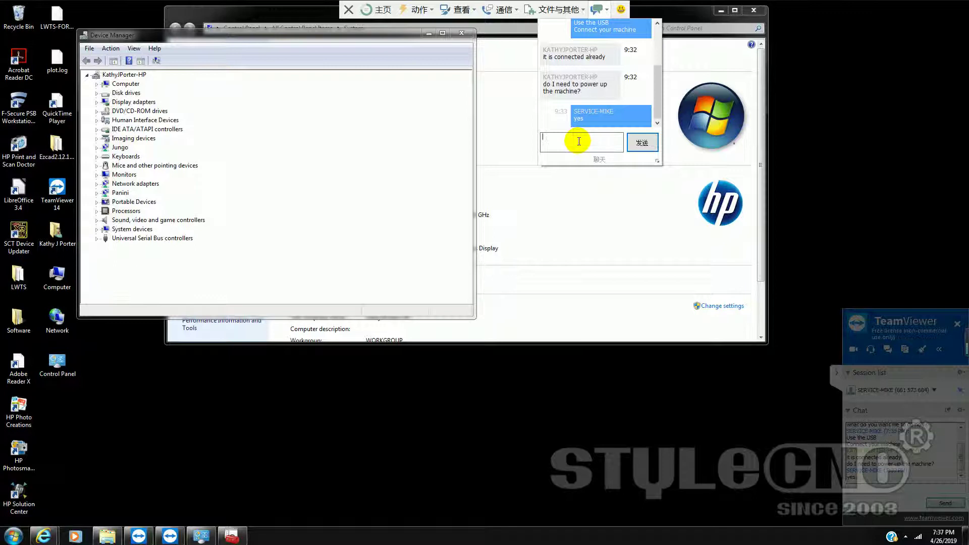
left_click(576, 90)
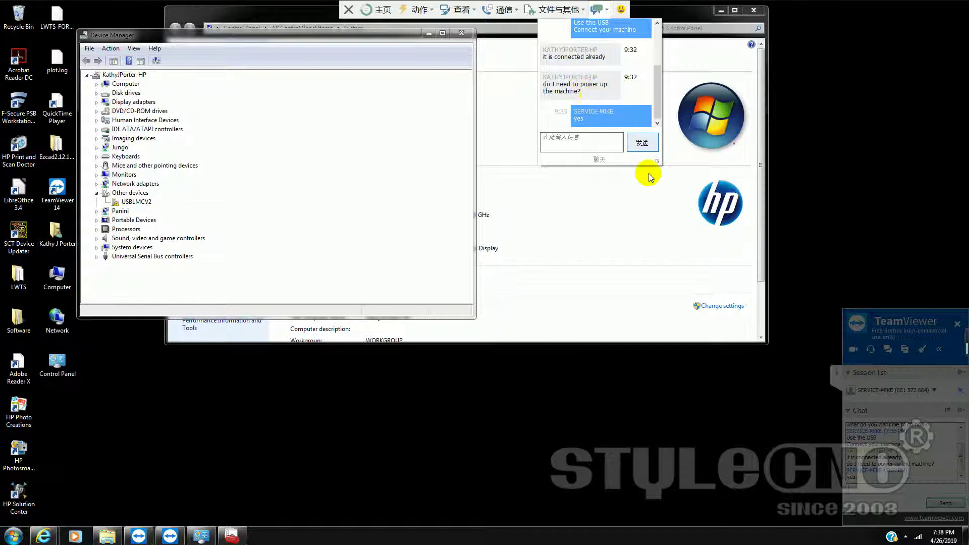
left_click(189, 208)
left_click(137, 202)
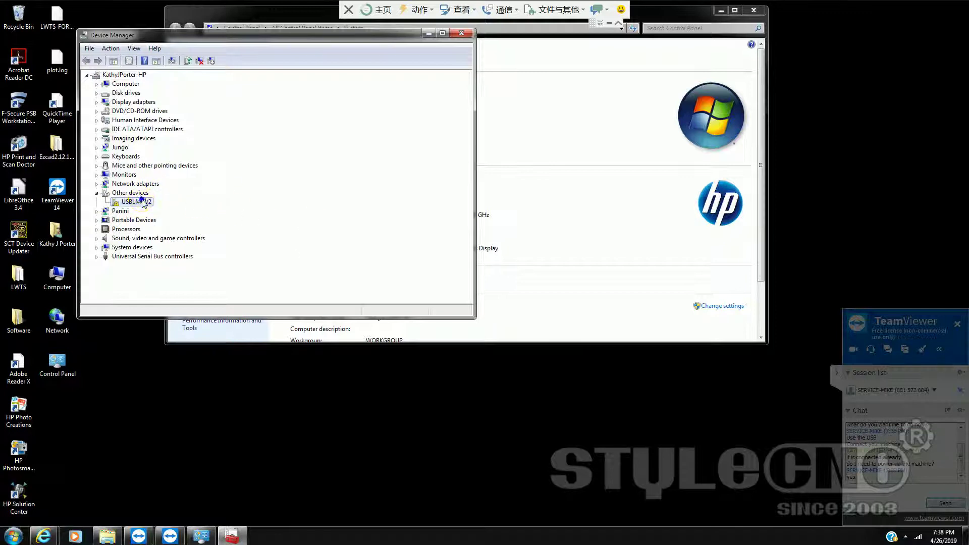
right_click(144, 204)
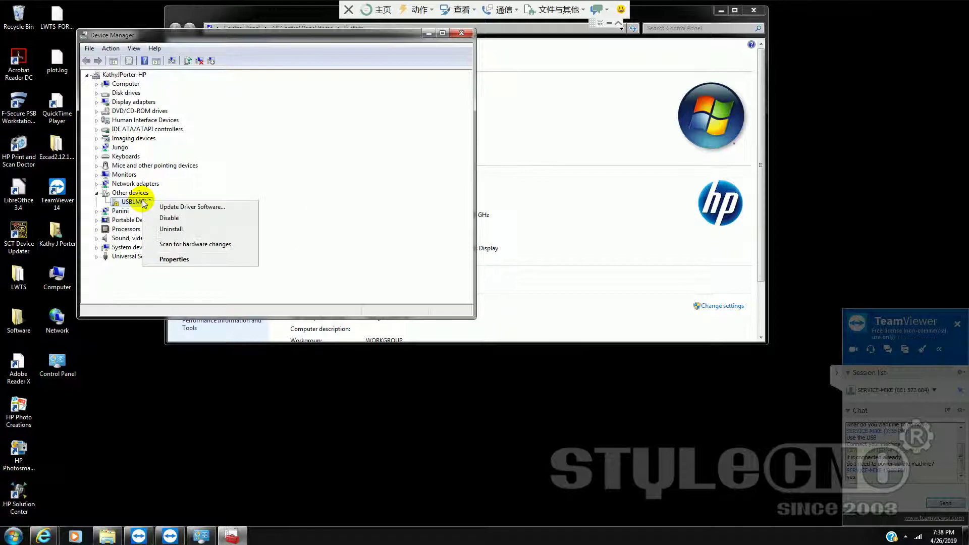
left_click(172, 208)
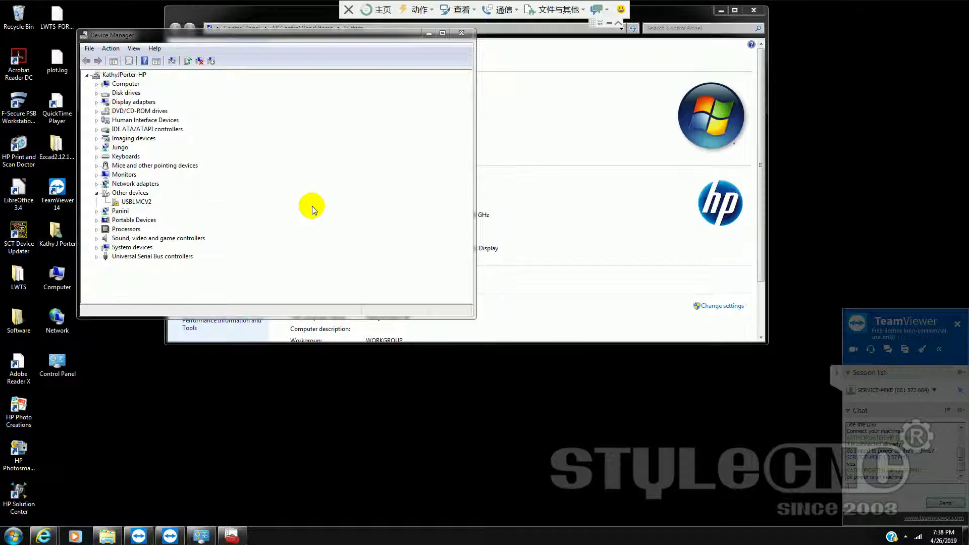
Reply "OK" in the remote session chat
left_click(597, 9)
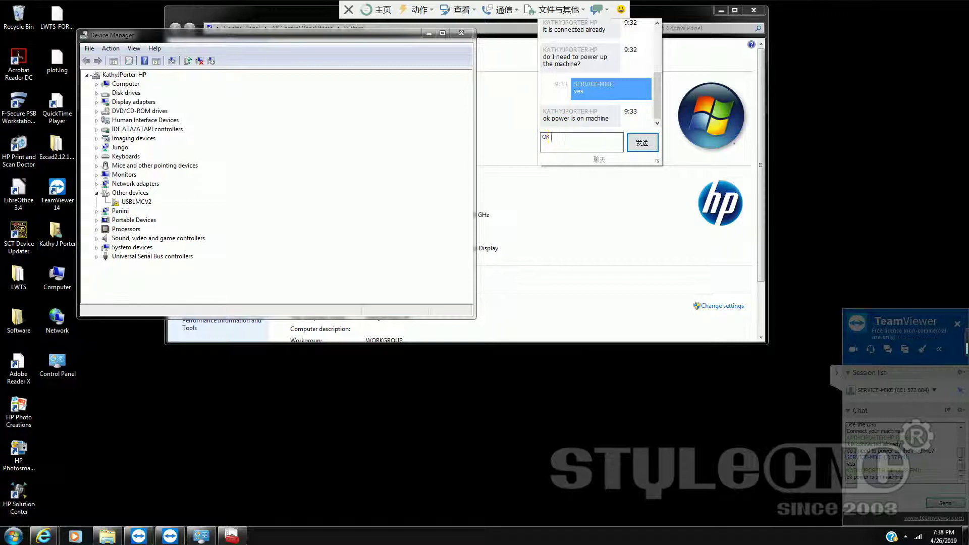
type("OK")
key("Return")
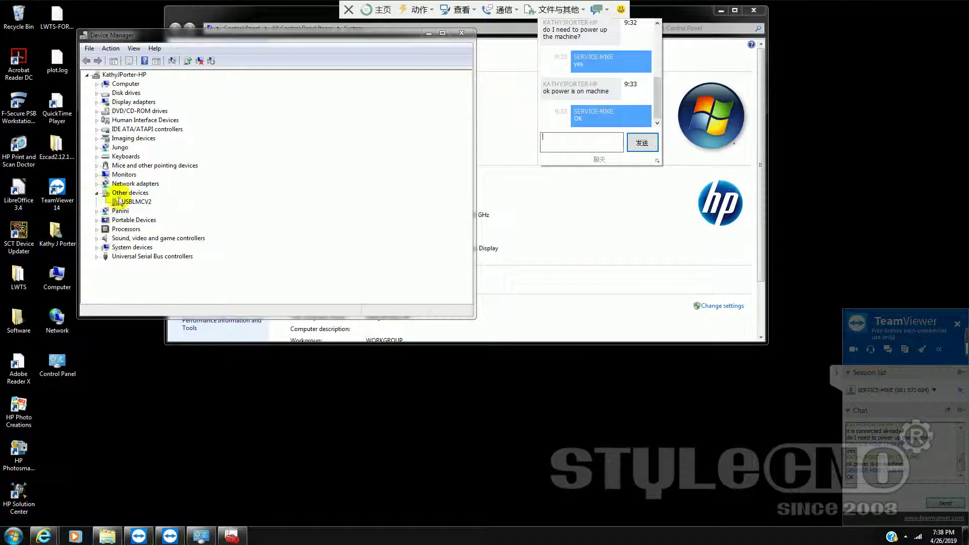
Start a driver update for the USBLMCV2 device, choosing to locate the driver software manually on the computer
right_click(141, 202)
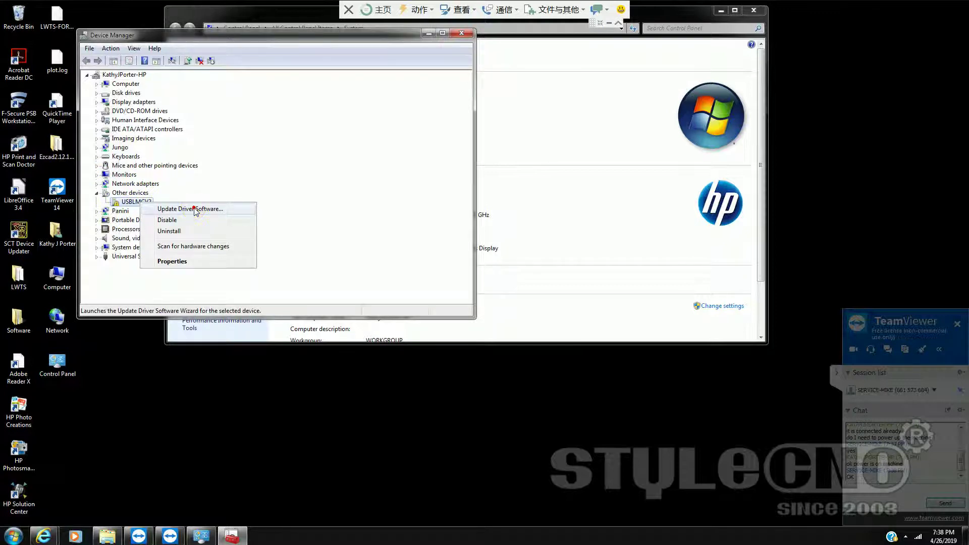
left_click(194, 207)
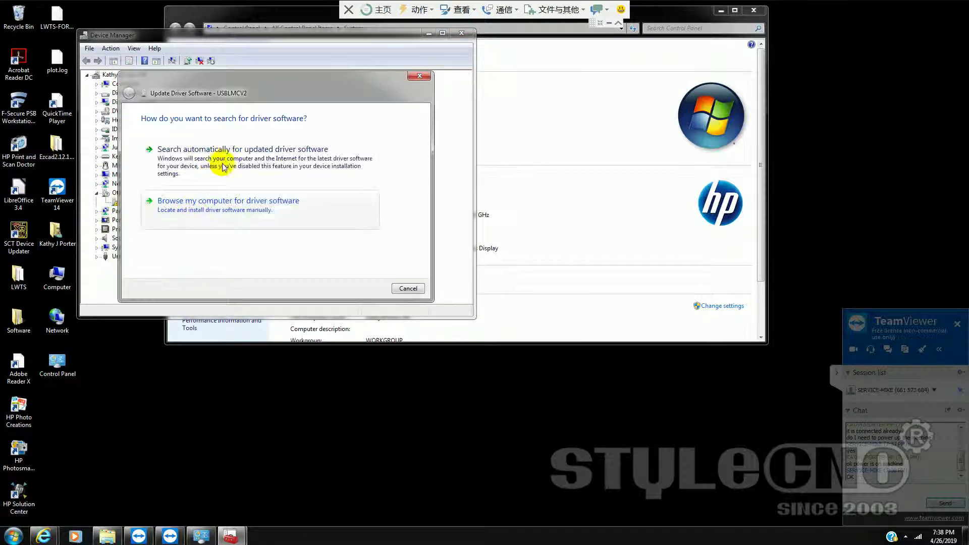
left_click(225, 203)
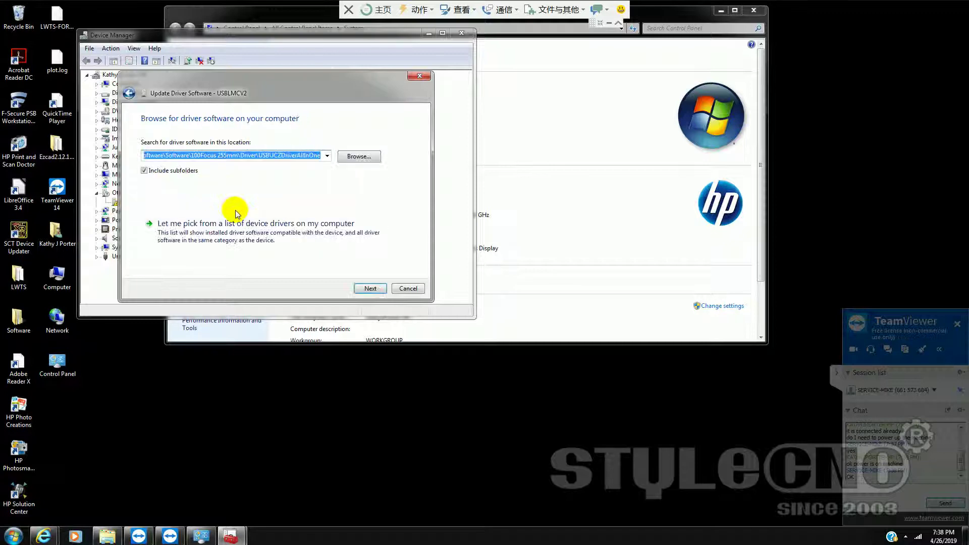
Browse for the driver location and expand the 100Focus 255mm folder under Software on Removable Disk (F:)
left_click(360, 156)
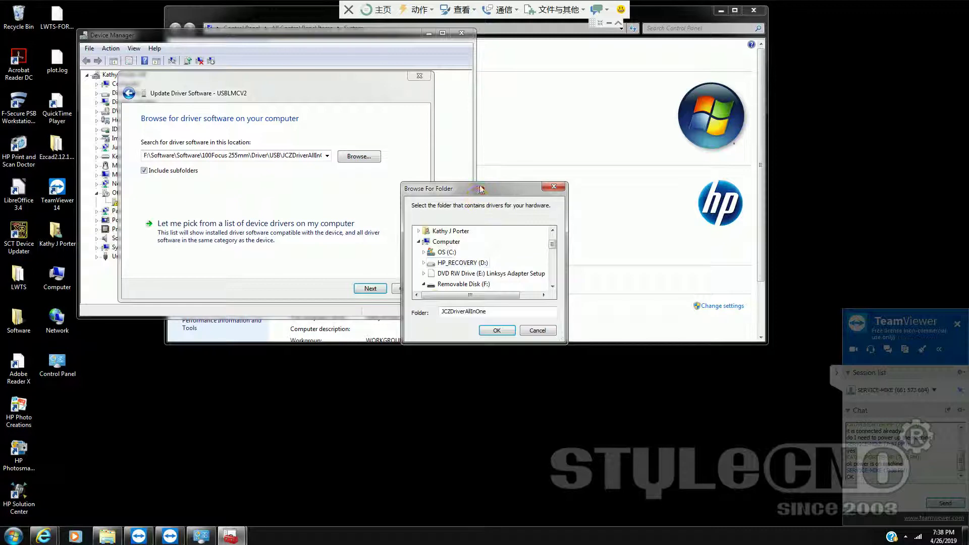
left_click_drag(531, 172, 532, 175)
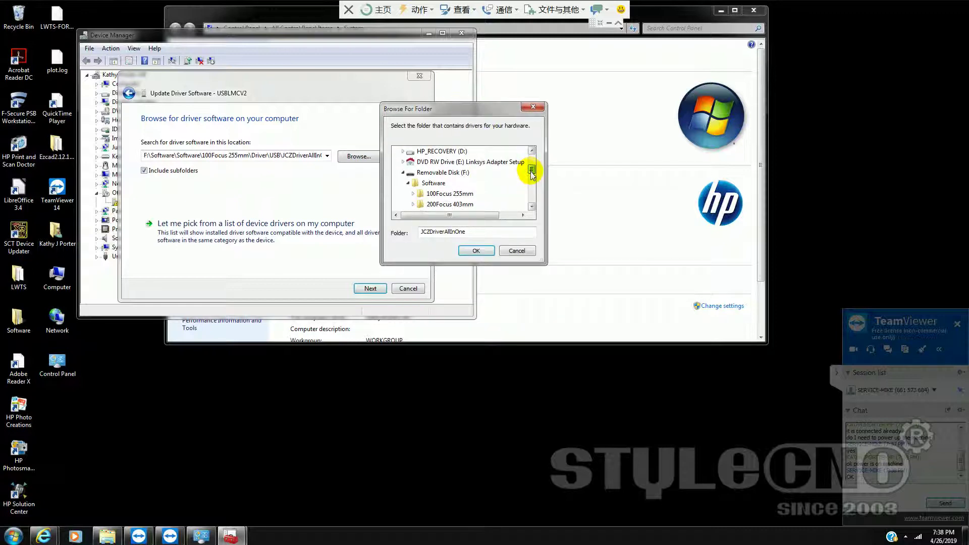
left_click(448, 194)
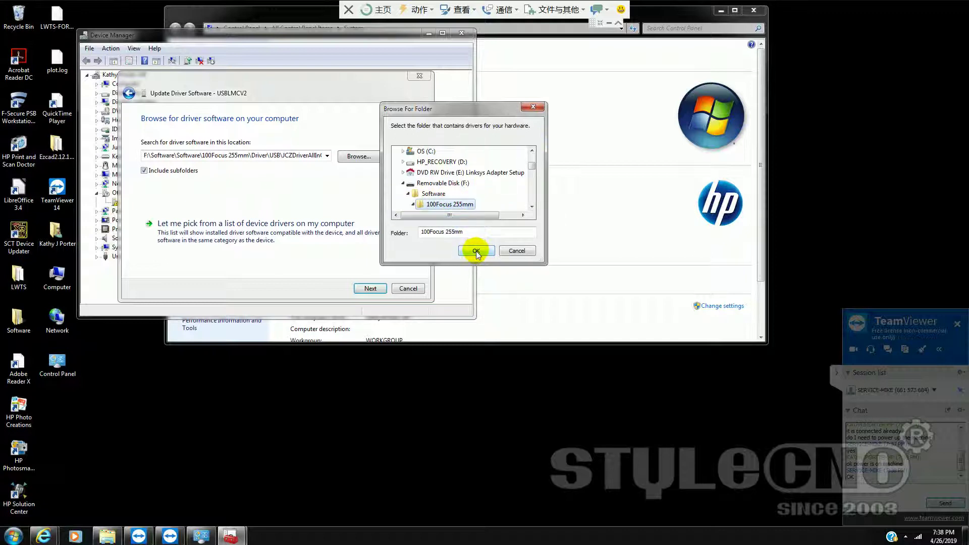
left_click(532, 207)
left_click(533, 206)
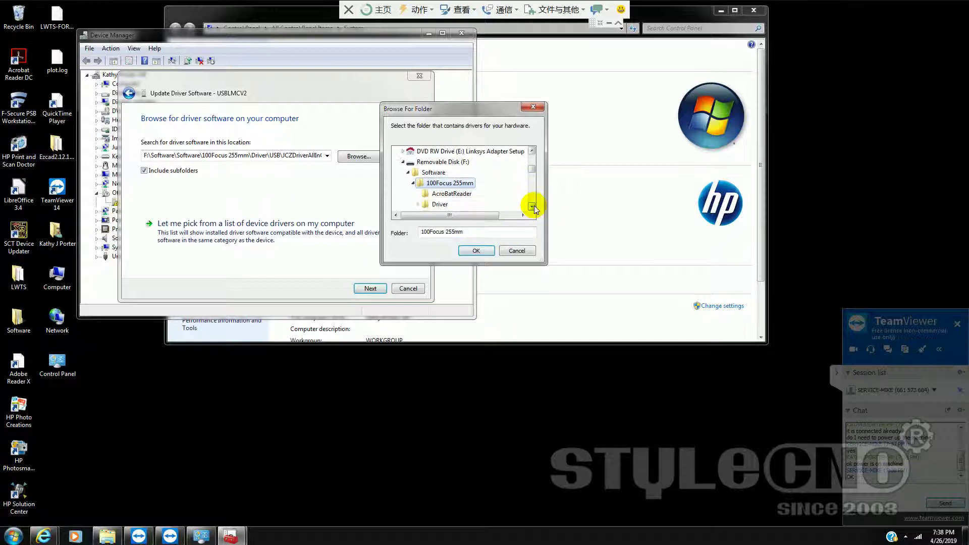
left_click(533, 207)
left_click(532, 207)
left_click(533, 206)
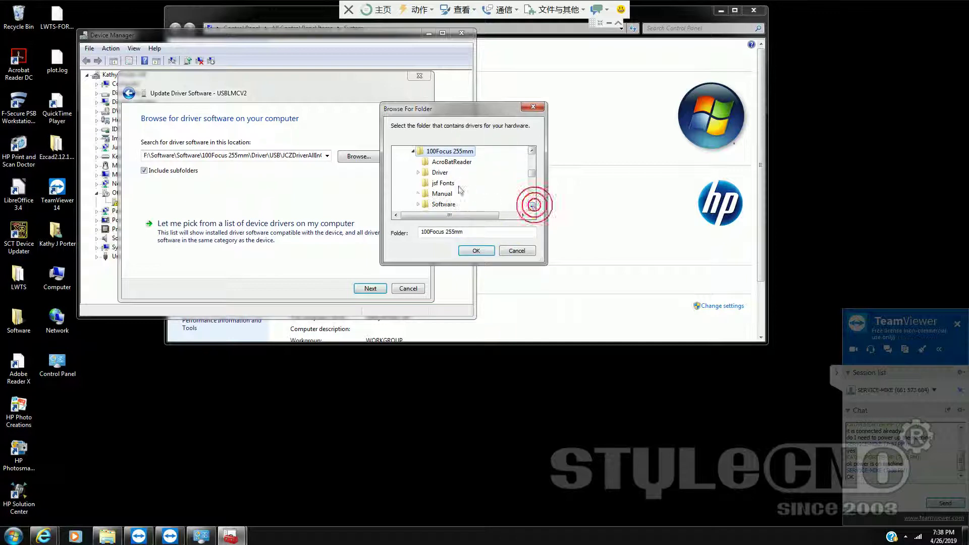
Choose the LMCV2U_20120331 folder under Driver\USB as the driver location and try to install the driver from it
left_click(417, 172)
left_click(423, 182)
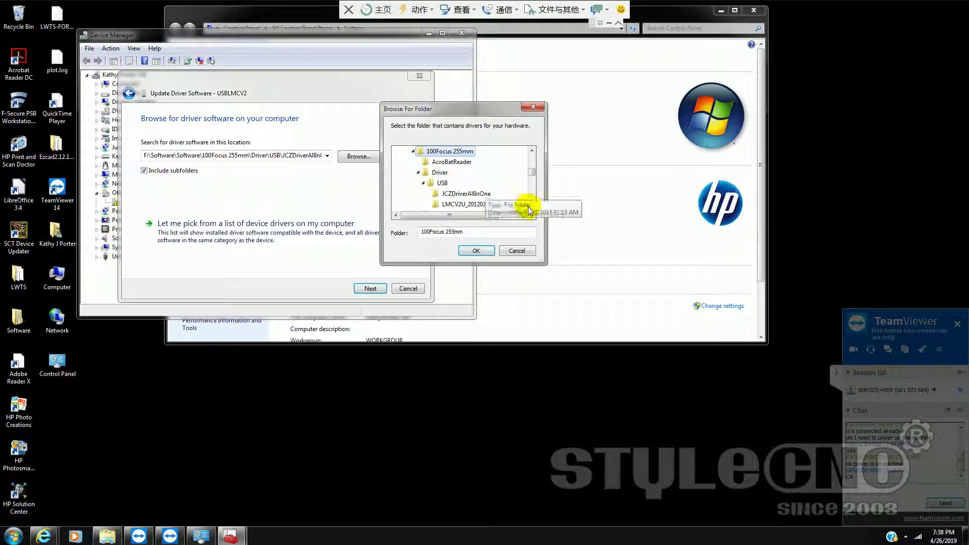
left_click(533, 206)
left_click(533, 207)
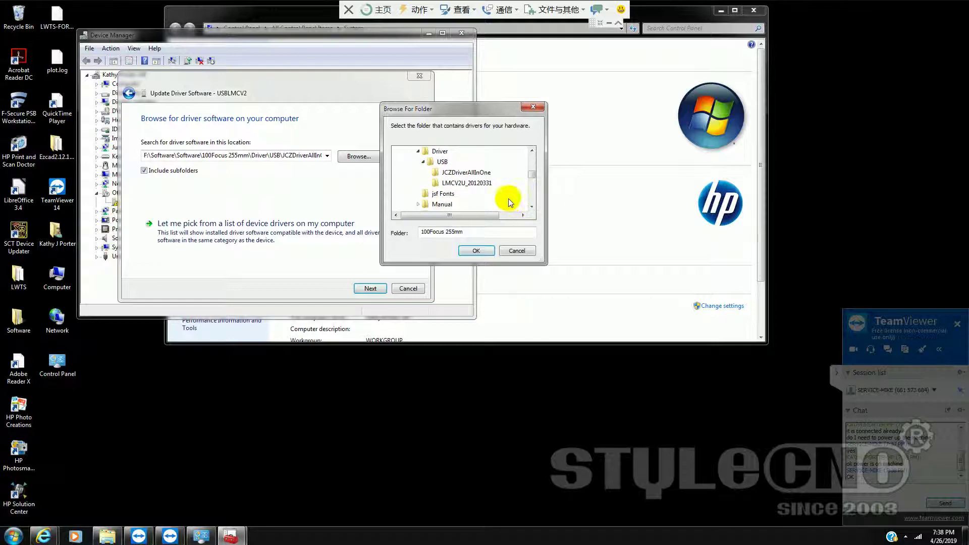
left_click(456, 184)
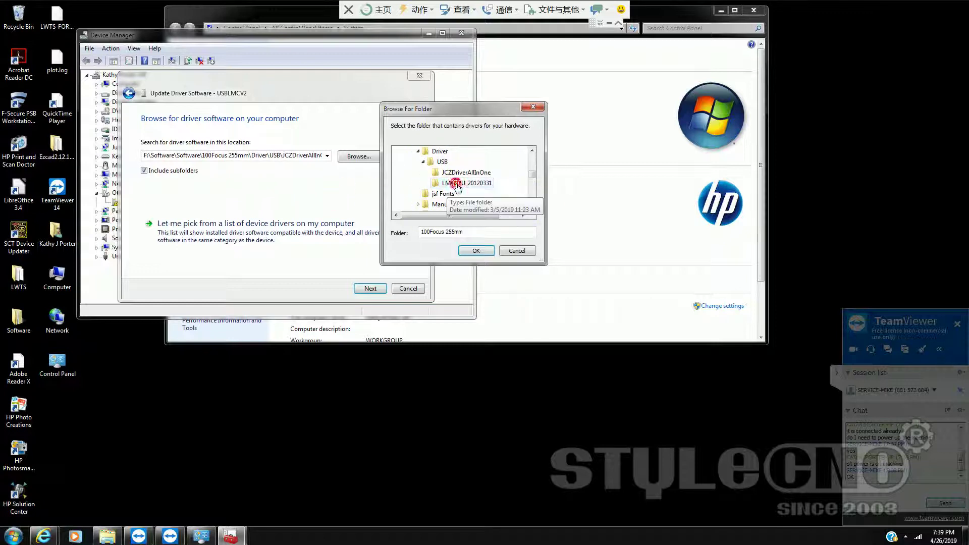
left_click(477, 251)
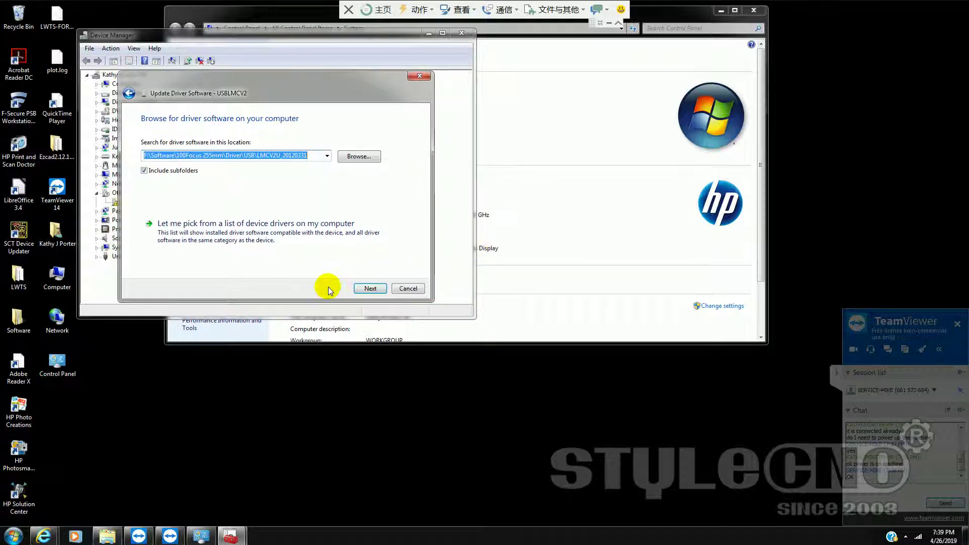
left_click(371, 288)
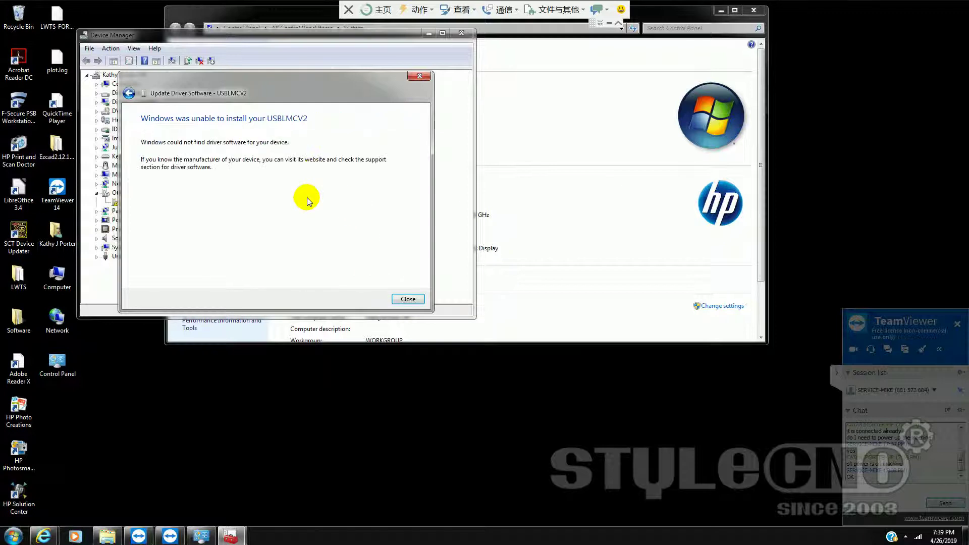
left_click(404, 298)
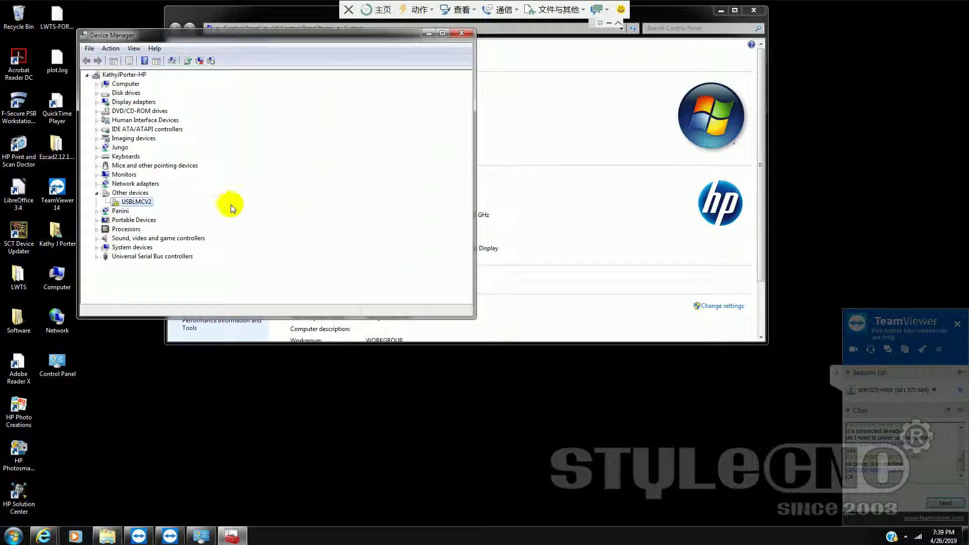
Restart the USBLMCV2 driver update with the option to locate the driver software manually
right_click(143, 202)
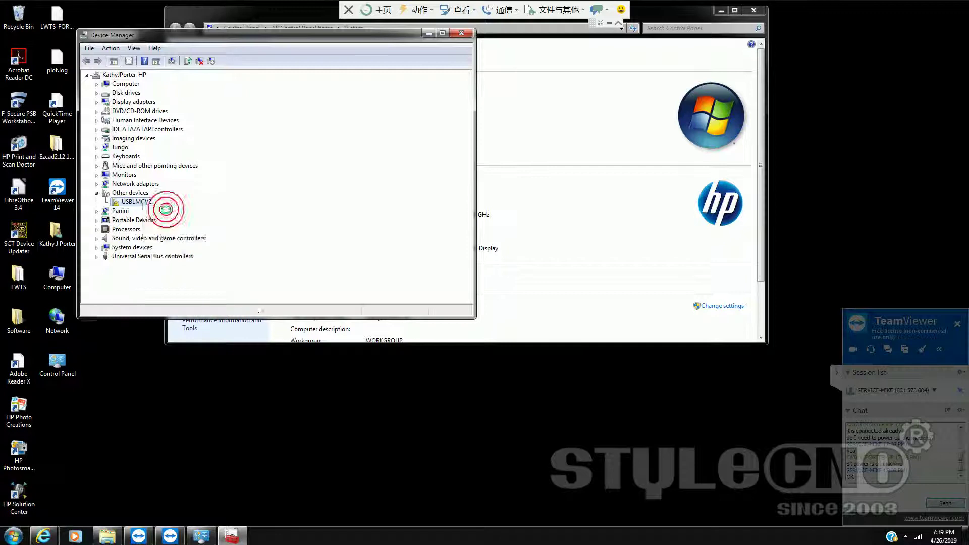
left_click(165, 206)
left_click(319, 202)
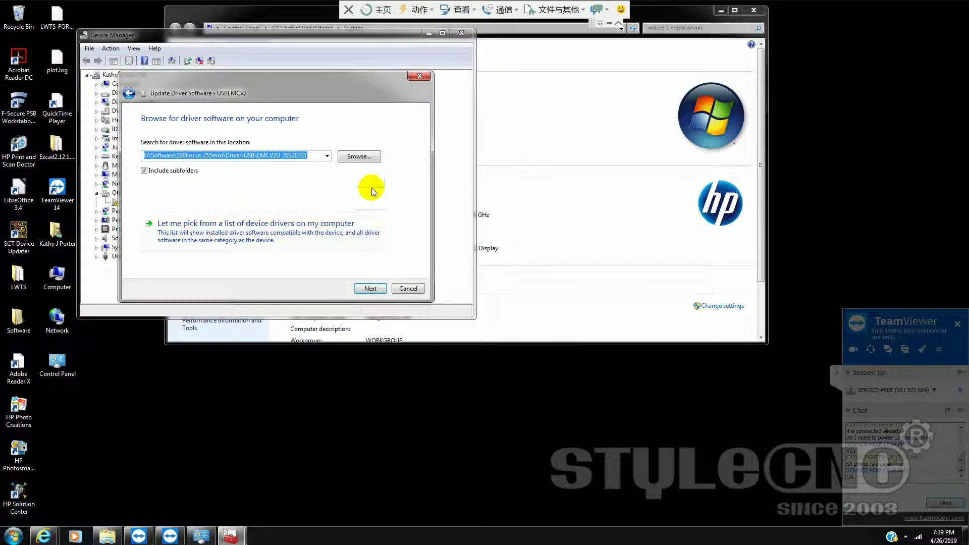
Set the driver location to the JCZDriverAllInOne folder under 100Focus 255mm\Driver\USB and run the driver installation
left_click(363, 157)
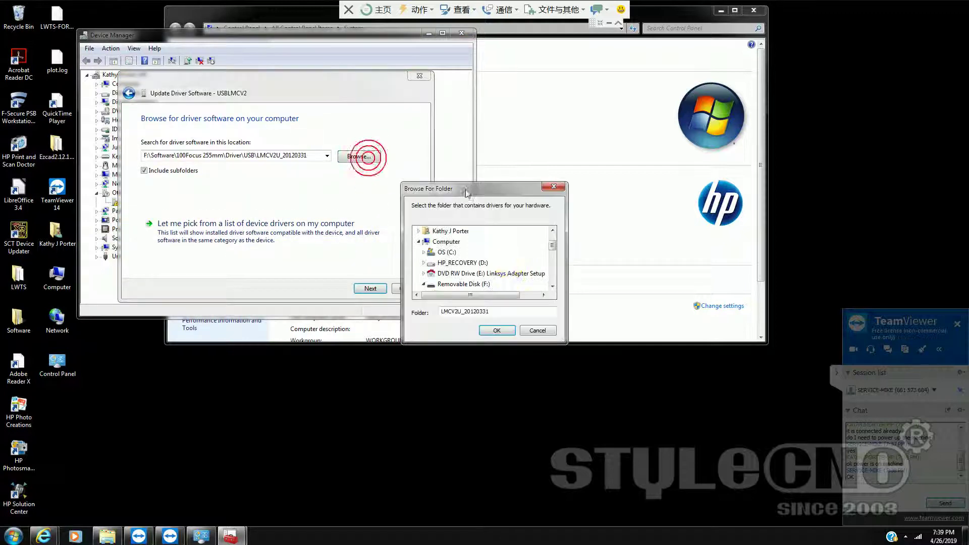
left_click(552, 286)
left_click(552, 286)
left_click(553, 286)
left_click(552, 286)
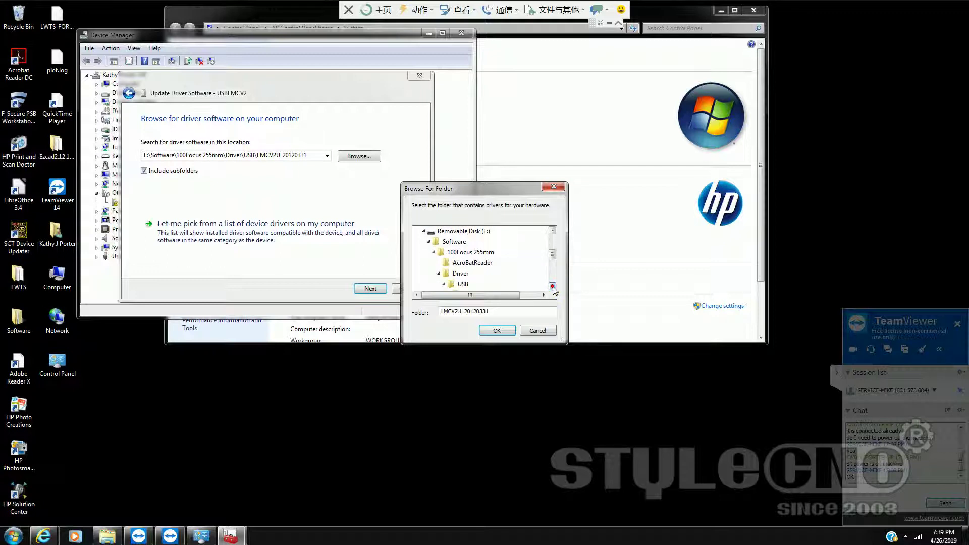
left_click(553, 286)
left_click(553, 286)
left_click(488, 262)
left_click(499, 330)
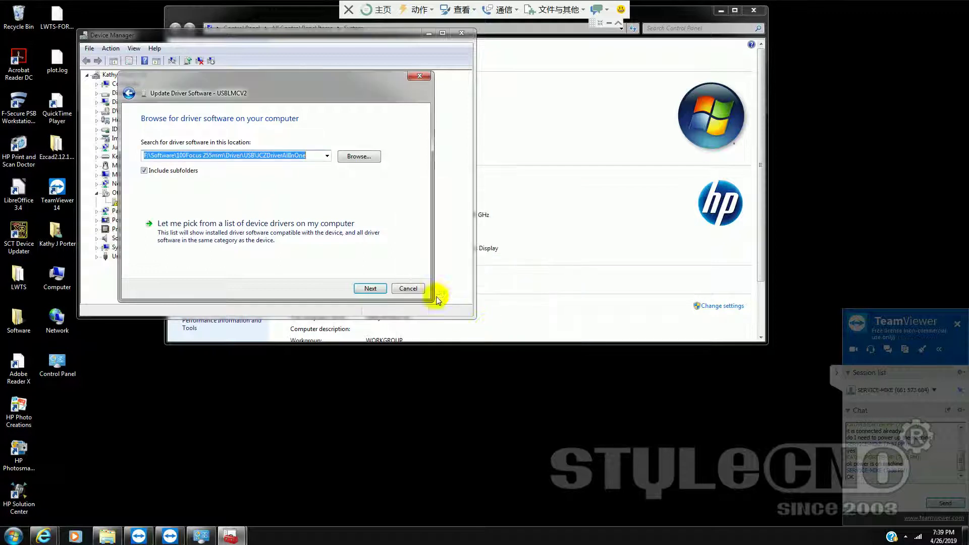
left_click(376, 287)
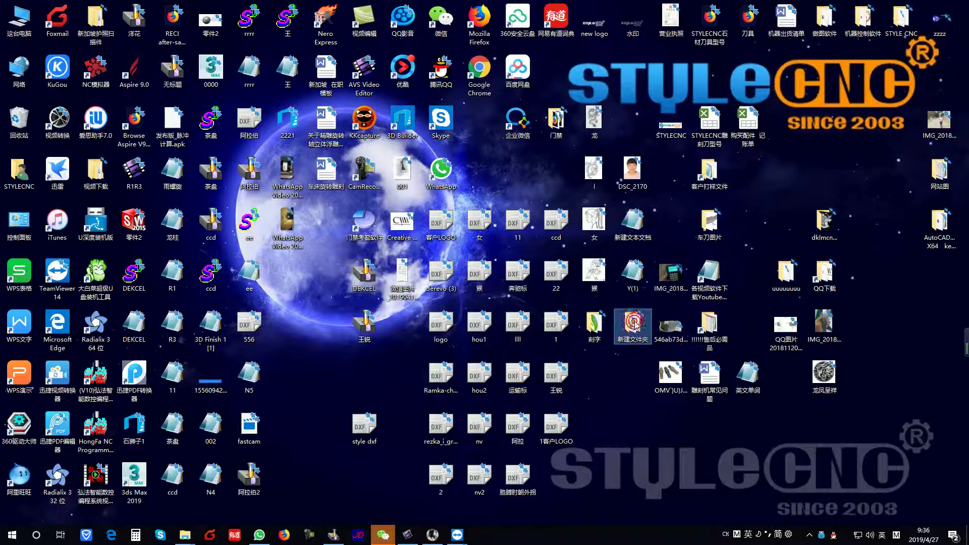
On the local computer, open the 200JPT 294mm folder inside 打标机 in the desktop folder !!!!!!售后必需品
left_click(709, 334)
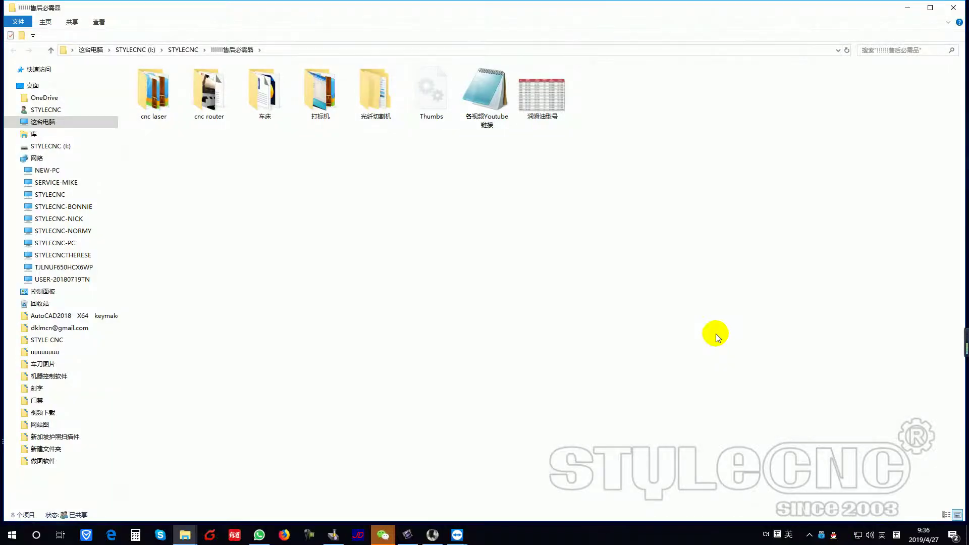
double_click(320, 90)
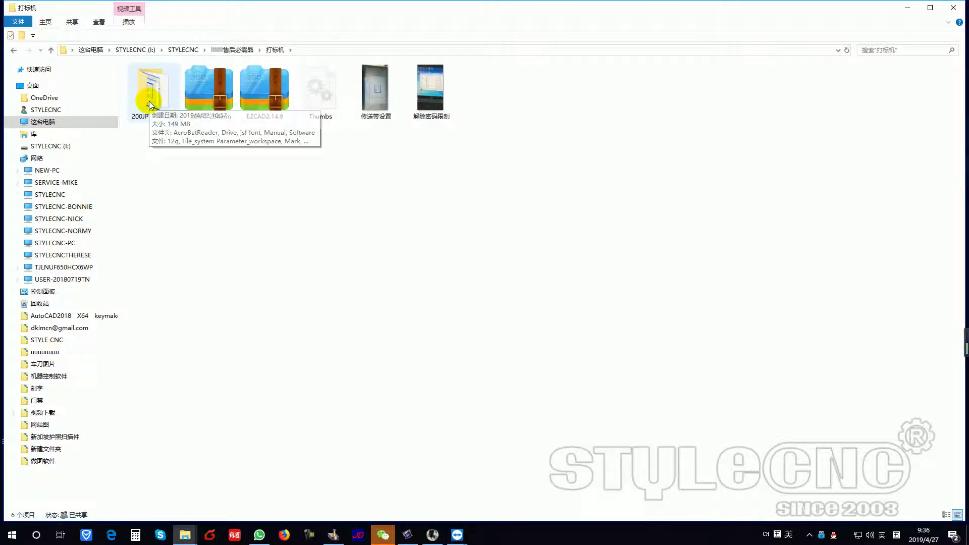
double_click(151, 104)
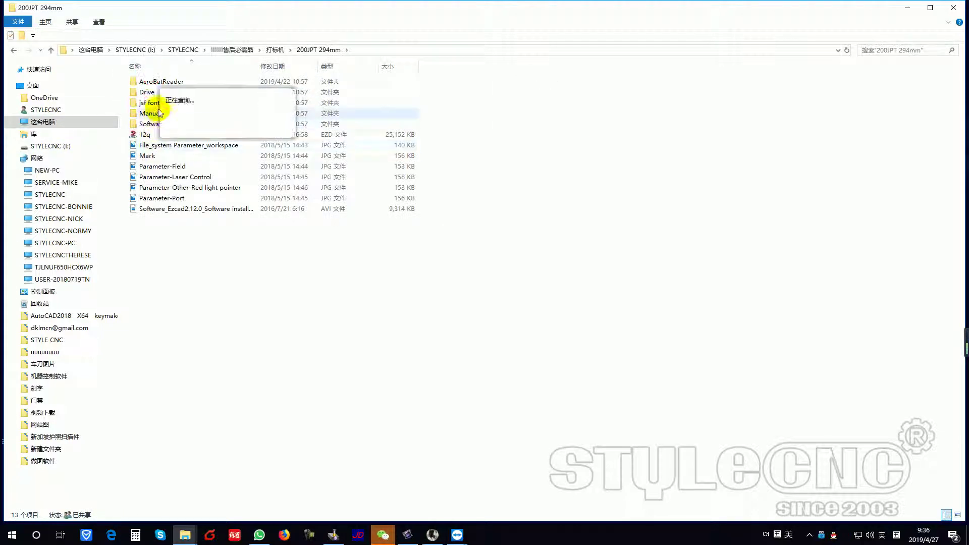
Look through the Drive folder and its subfolder, and return to the 200JPT 294mm folder
double_click(162, 93)
double_click(165, 105)
key("alt+Left")
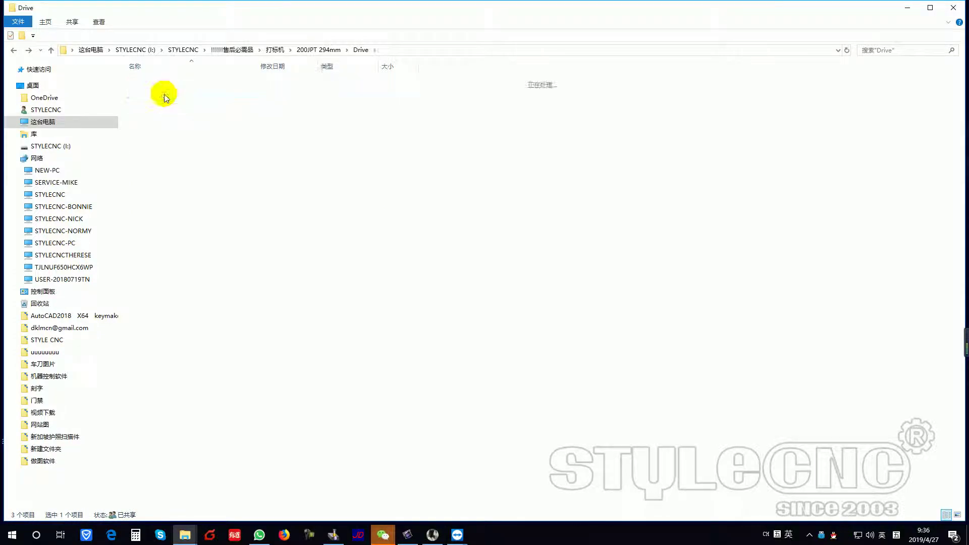
key("alt+Left")
Compress the Drive folder into an archive named Drive.zip in the same folder
right_click(154, 93)
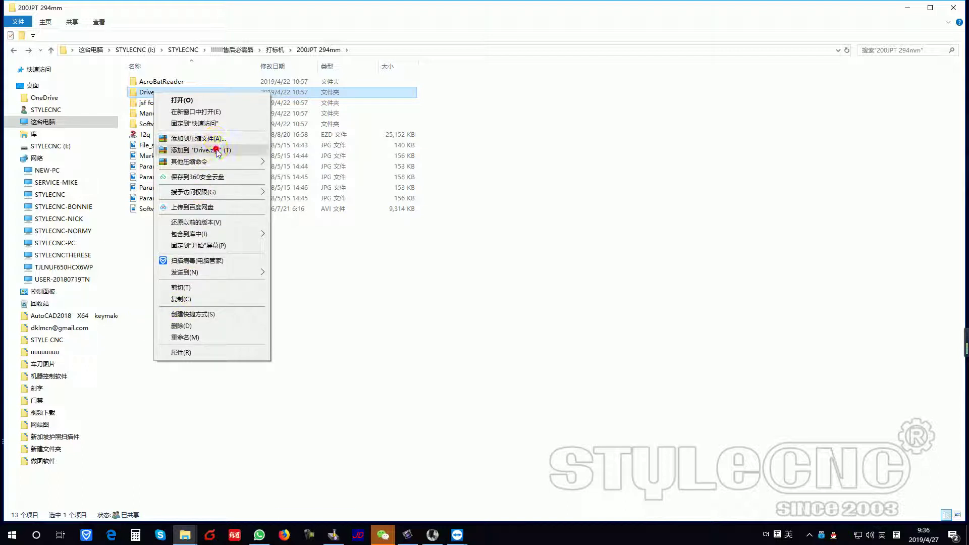
left_click(218, 151)
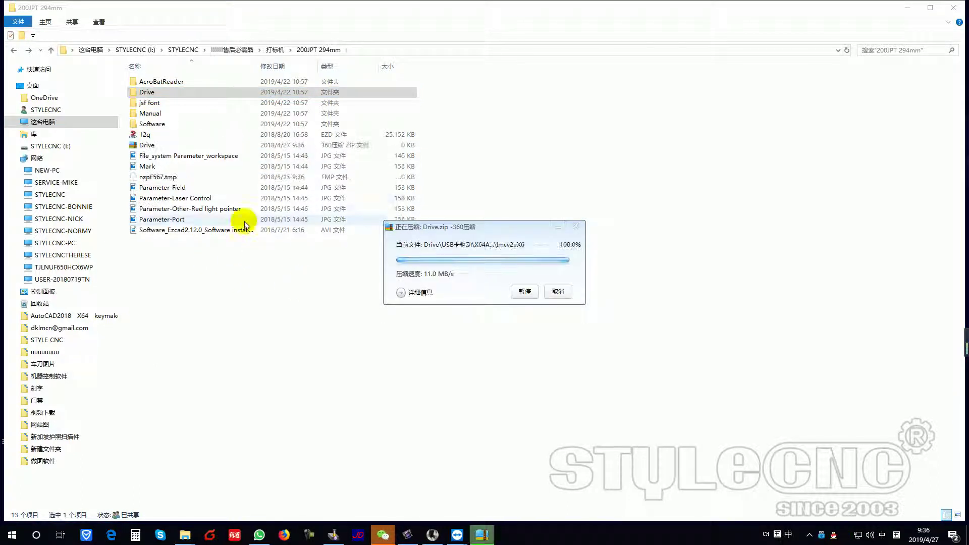
Copy the Drive ZIP archive and switch back to the TeamViewer remote session
left_click(175, 148)
right_click(175, 147)
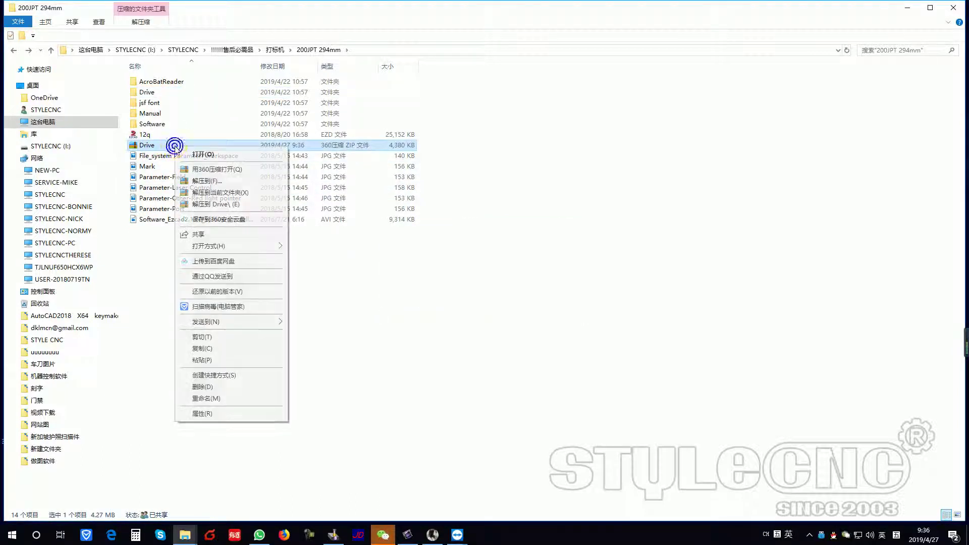
left_click(197, 349)
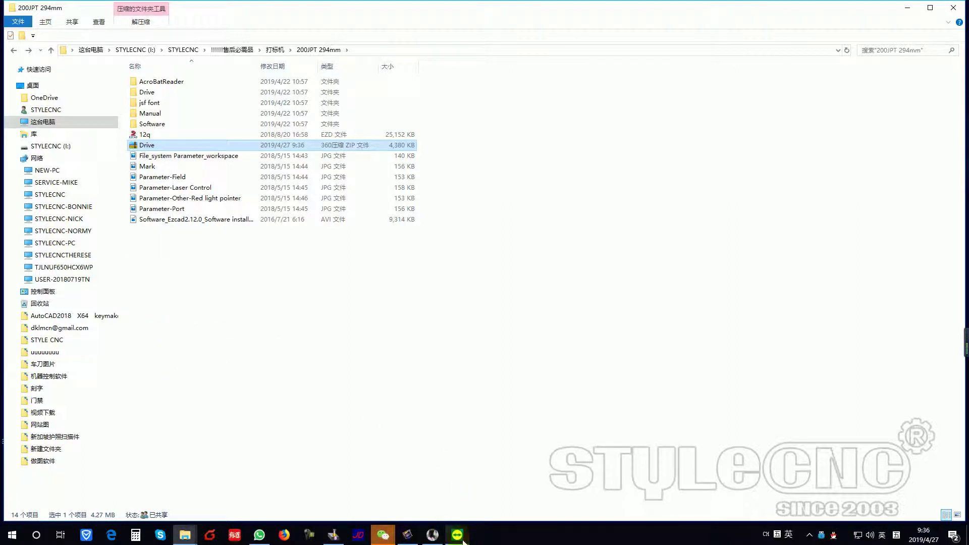
mouse_move(457, 535)
left_click(504, 484)
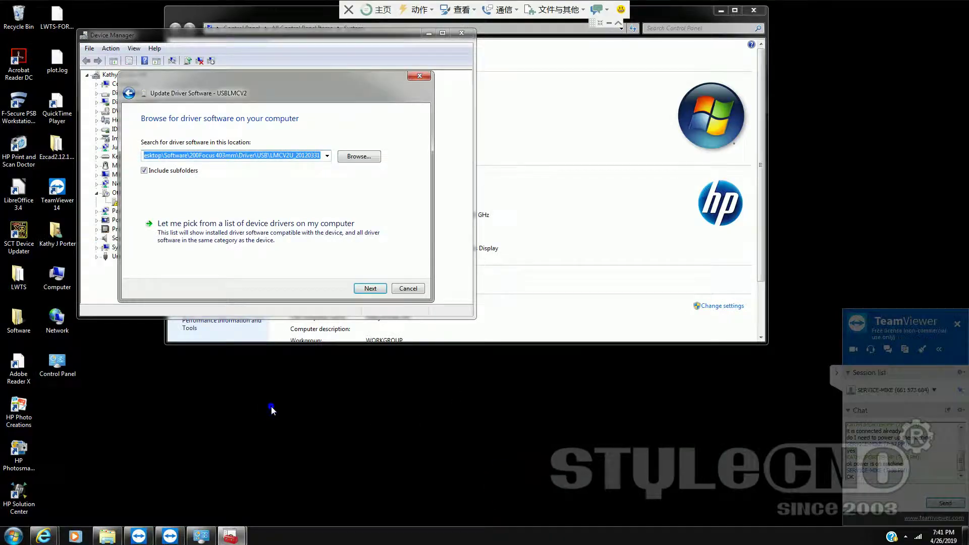
Paste the Drive ZIP archive onto the remote computer's desktop and open it
right_click(271, 410)
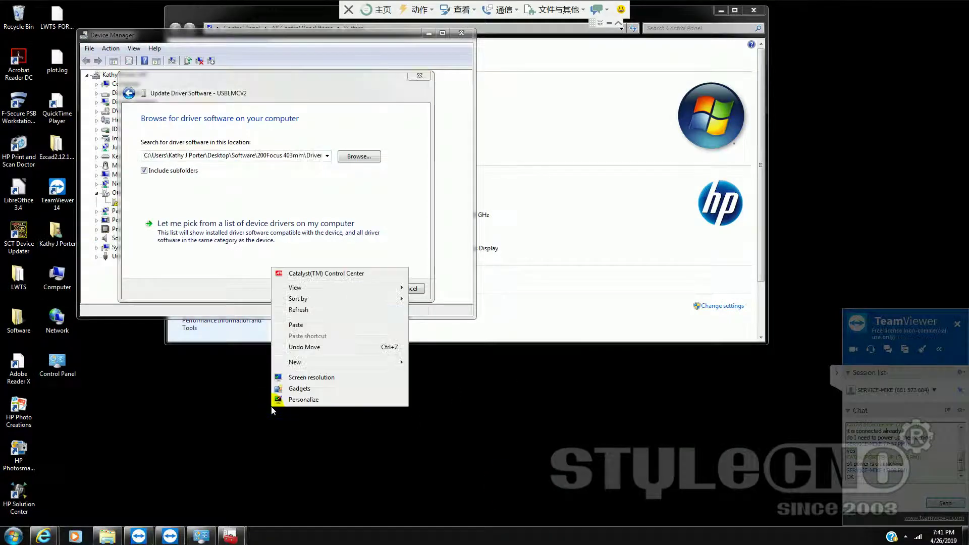
left_click(294, 327)
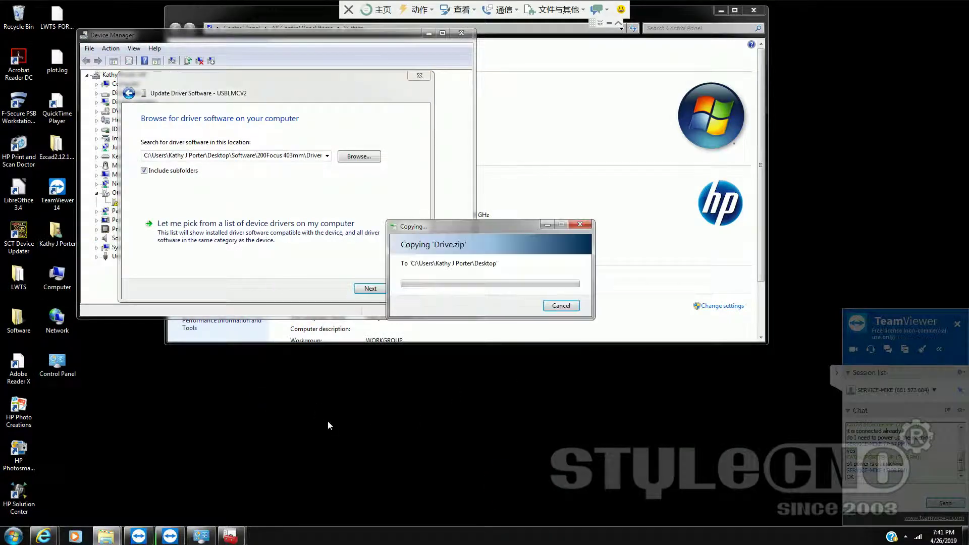
right_click(288, 406)
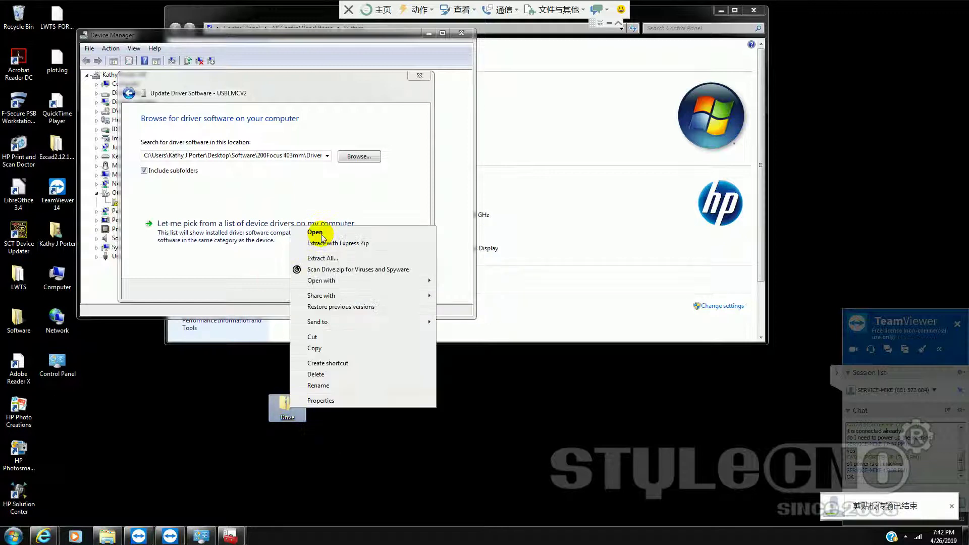
left_click(314, 232)
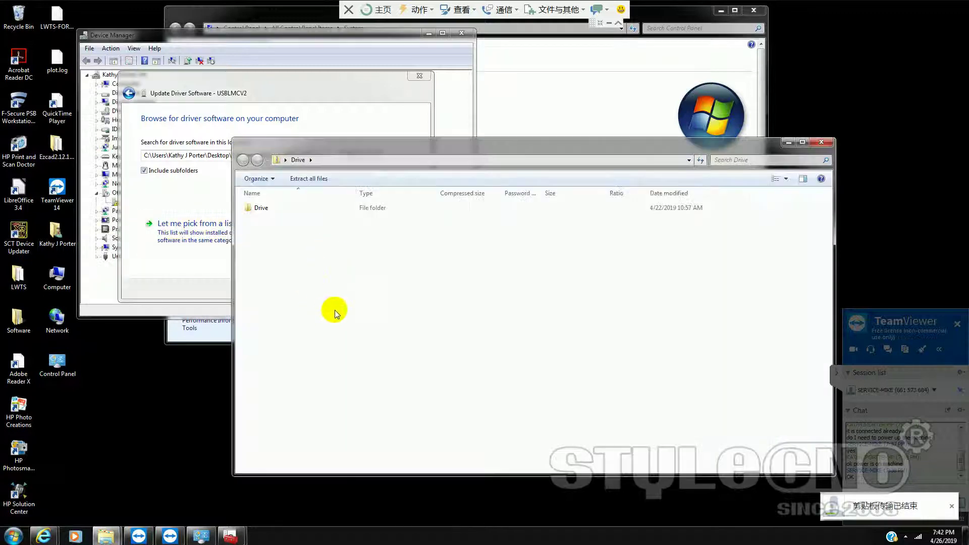
Copy the Drive folder out of the archive onto the remote desktop and close the archive window
right_click(257, 207)
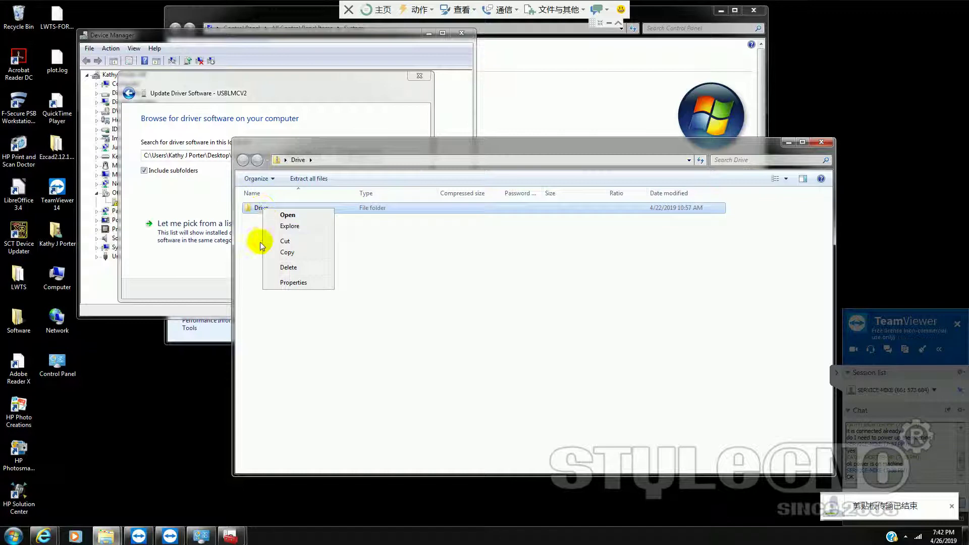
left_click(286, 254)
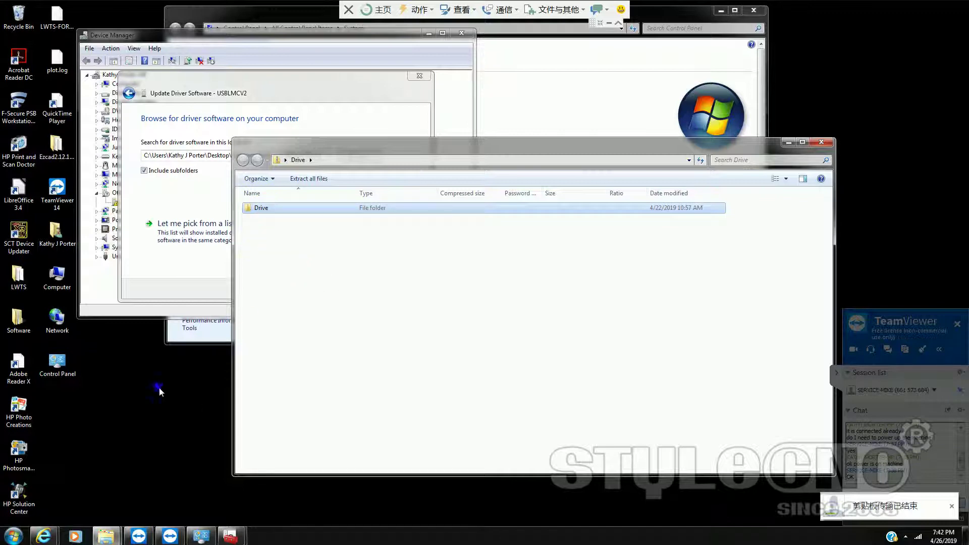
right_click(159, 388)
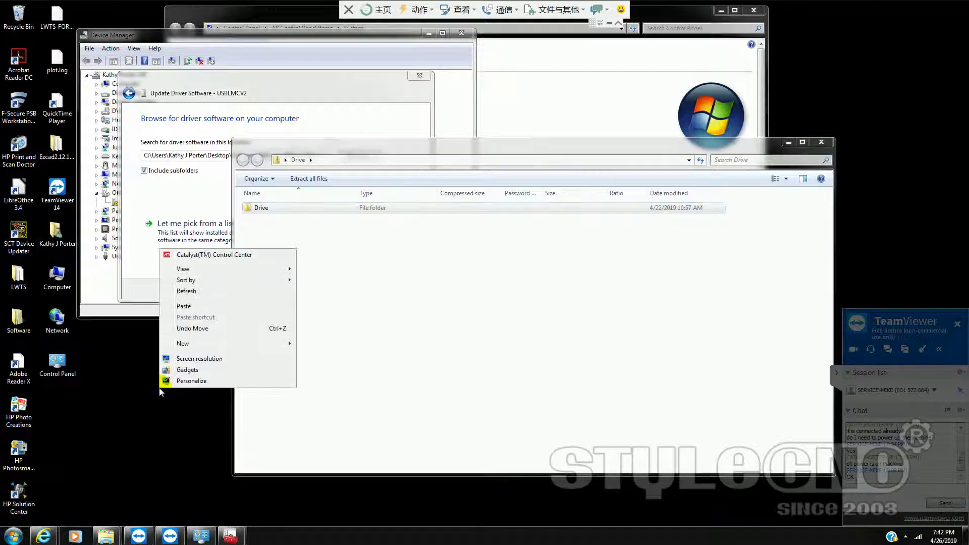
left_click(183, 306)
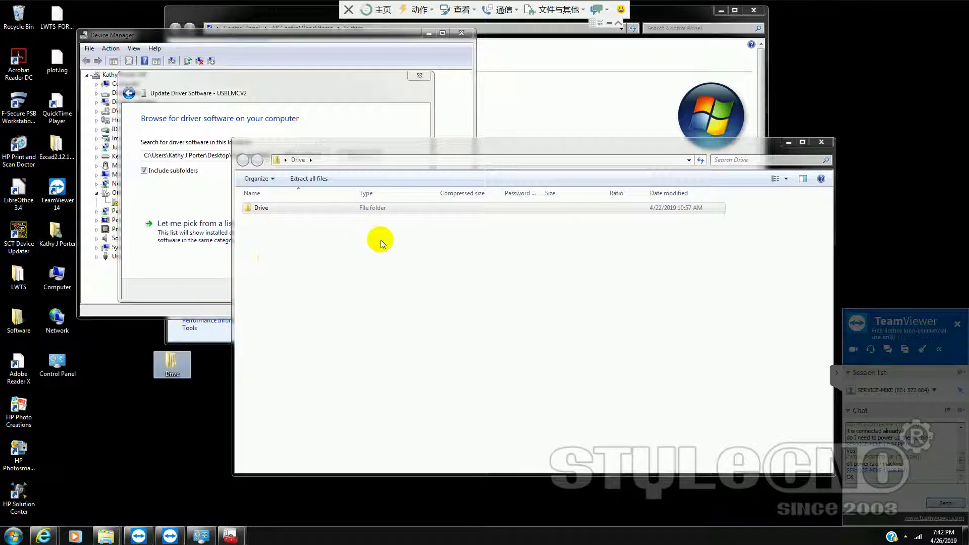
left_click(825, 143)
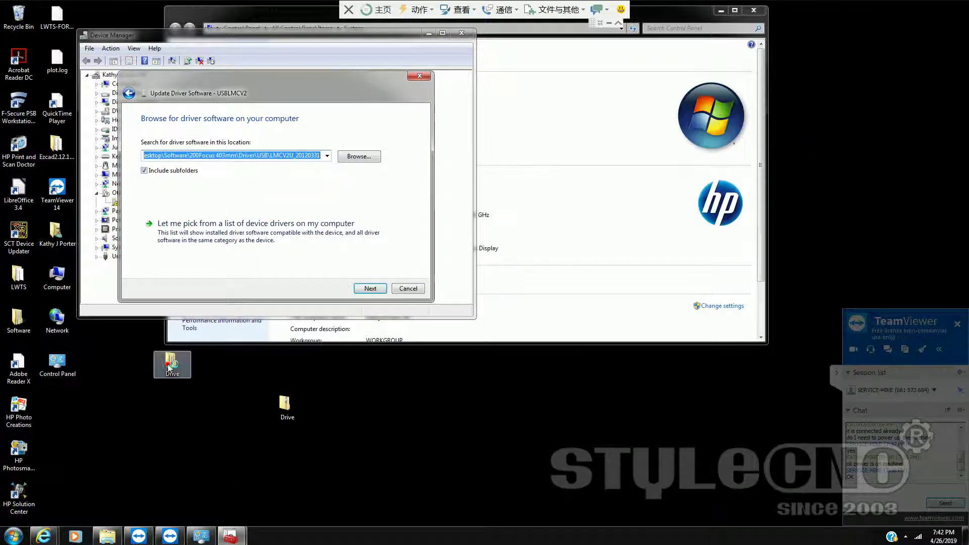
In the extracted Drive folder on the desktop, rename the garbled USB subfolder as USb and close the folder window
double_click(170, 365)
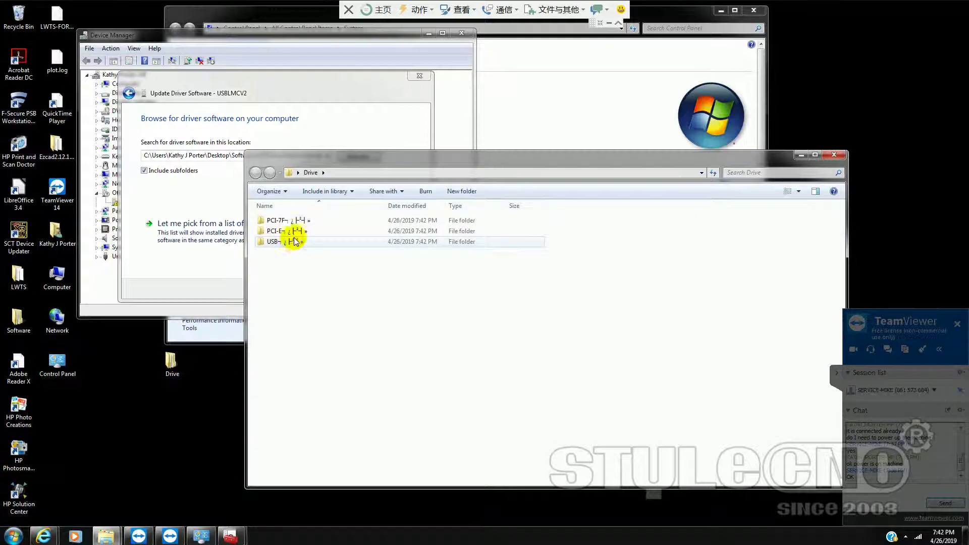
left_click(305, 243)
left_click(308, 243)
key("BackSpace")
key("BackSpace")
key("BackSpace")
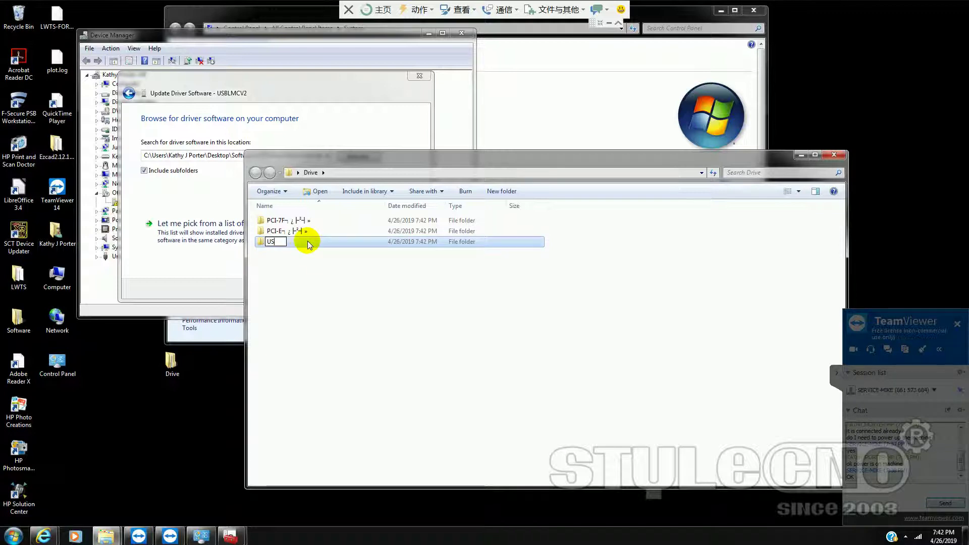
type("b")
left_click(404, 273)
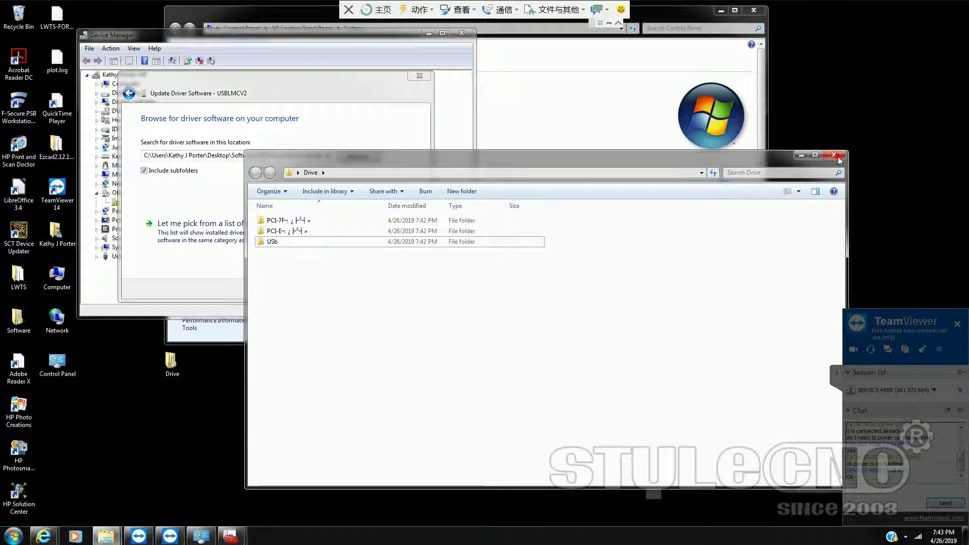
left_click(834, 156)
left_click(174, 367)
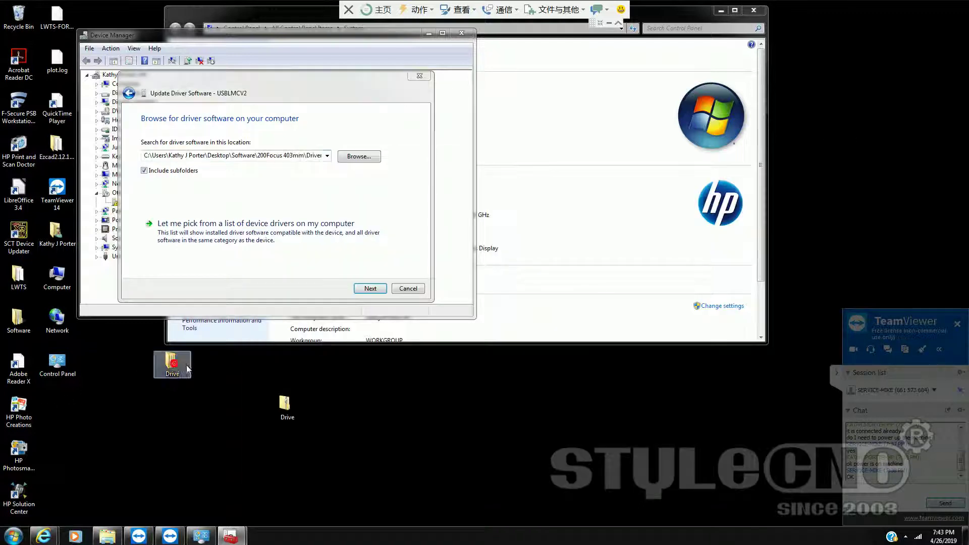
Browse for the driver location and select the X64AMD_LmcV2u folder inside USb in the desktop Drive folder
left_click(354, 157)
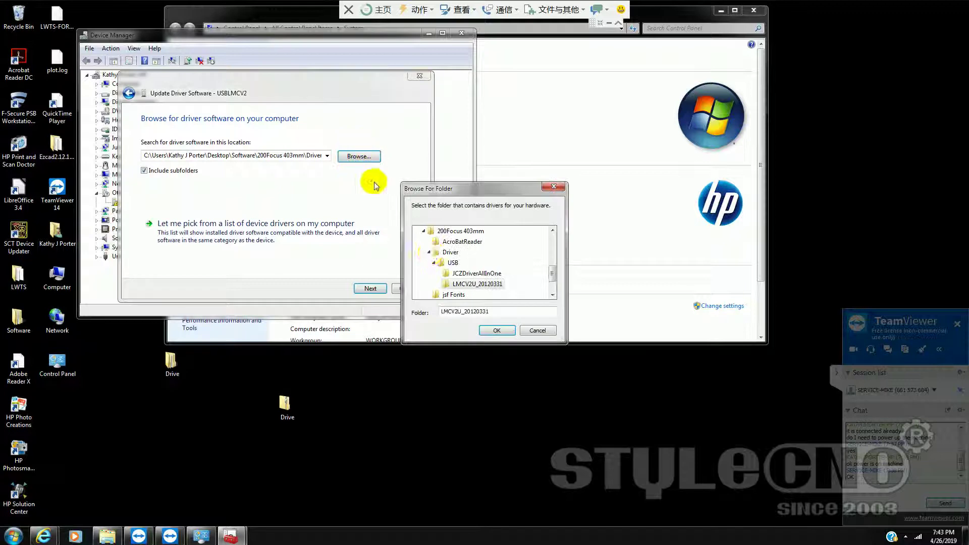
left_click_drag(551, 271, 540, 286)
mouse_move(559, 247)
left_mouse_down()
mouse_move(551, 243)
mouse_move(551, 256)
left_mouse_up()
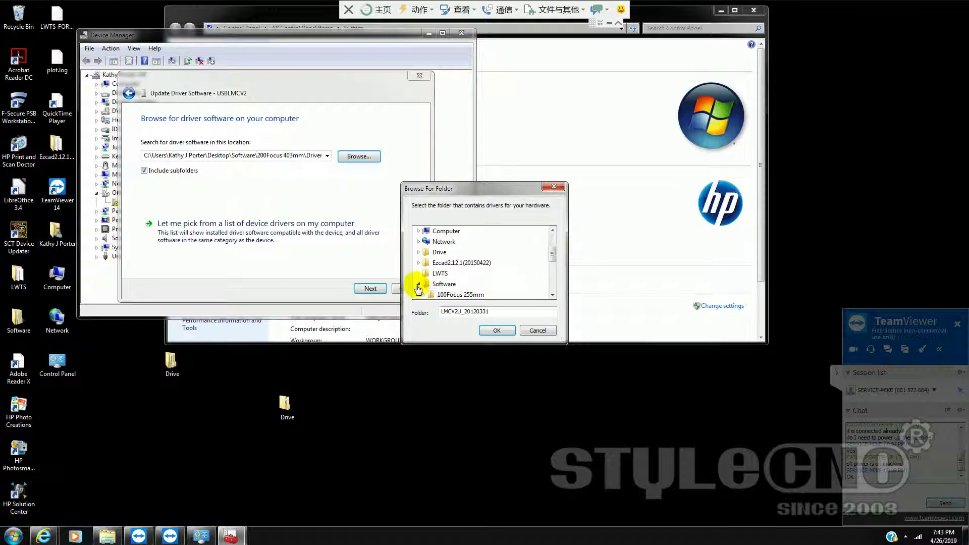
left_click(419, 284)
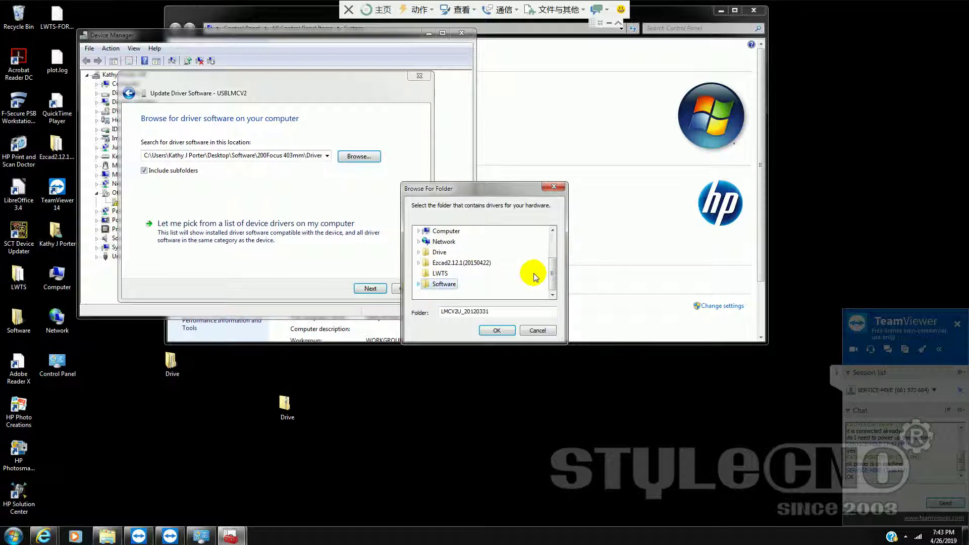
left_click(418, 252)
left_click(424, 284)
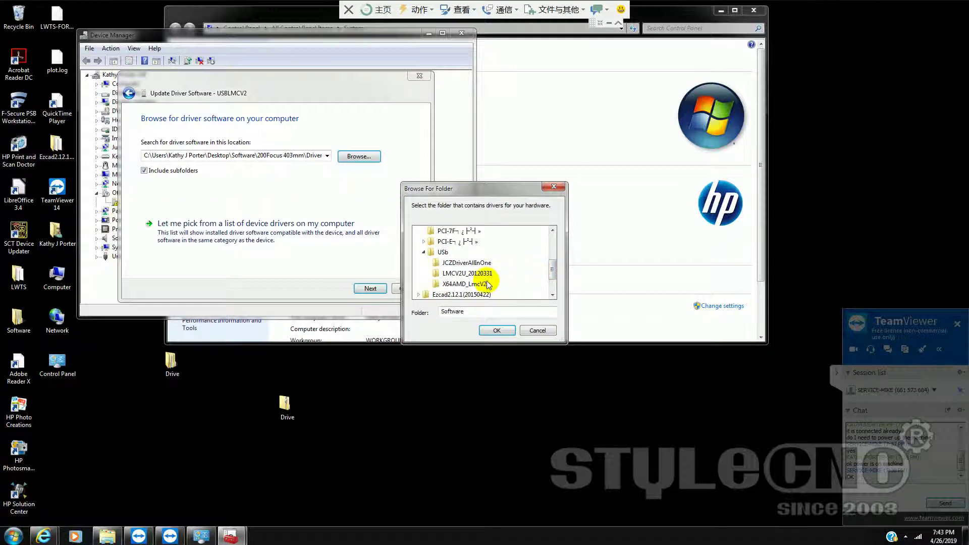
left_click(466, 284)
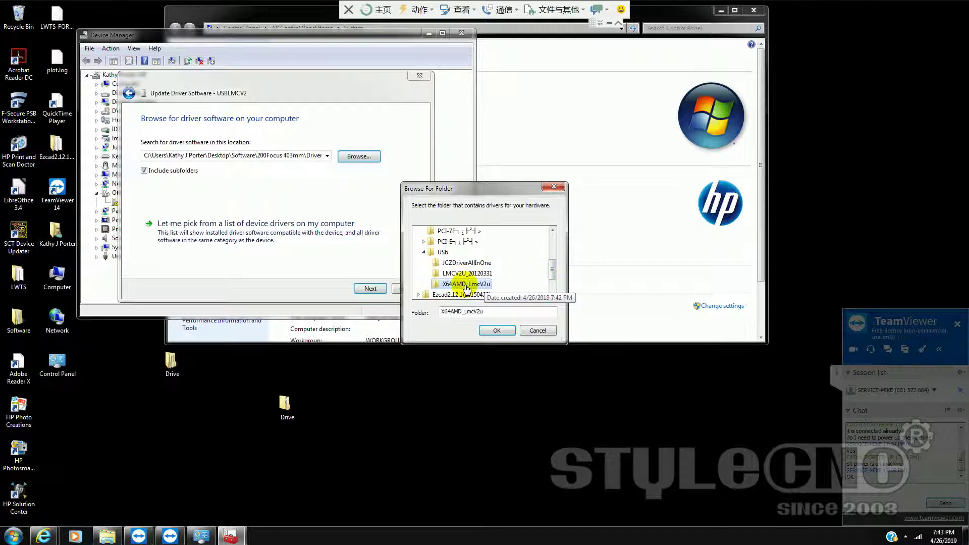
Check the remote computer's system type in its system properties and close that window
right_click(51, 268)
left_click(83, 367)
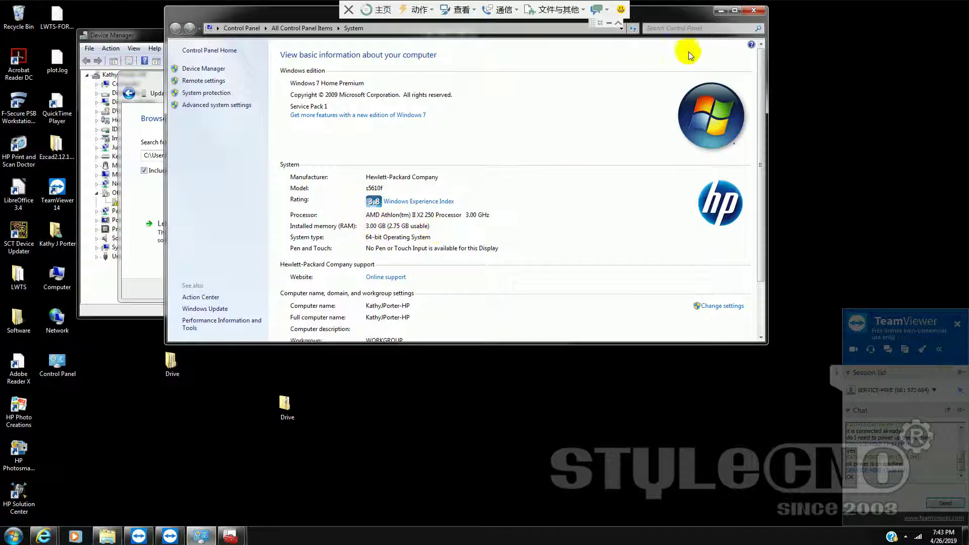
left_click(757, 9)
Confirm the driver folder, install the driver with software from its publisher always trusted, and close the update wizard
left_click(498, 328)
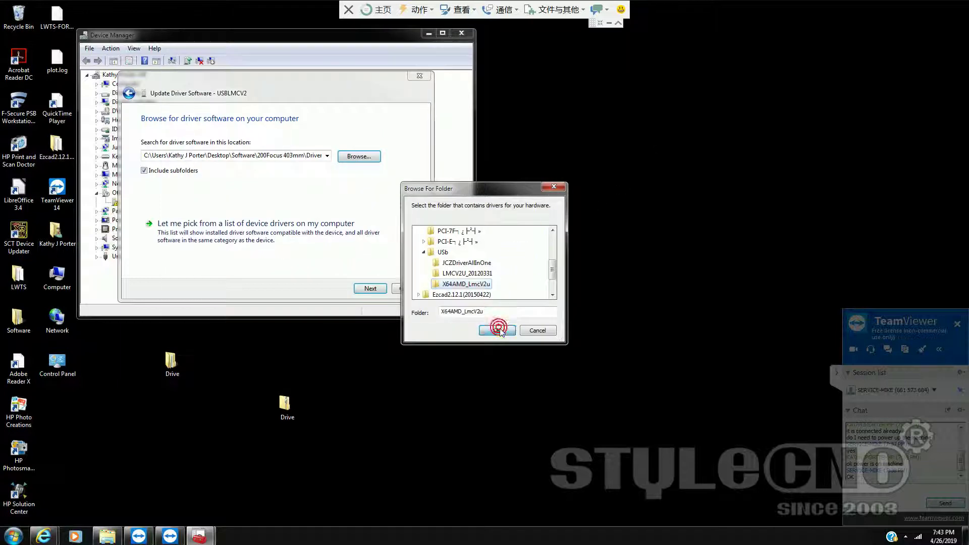
left_click(372, 289)
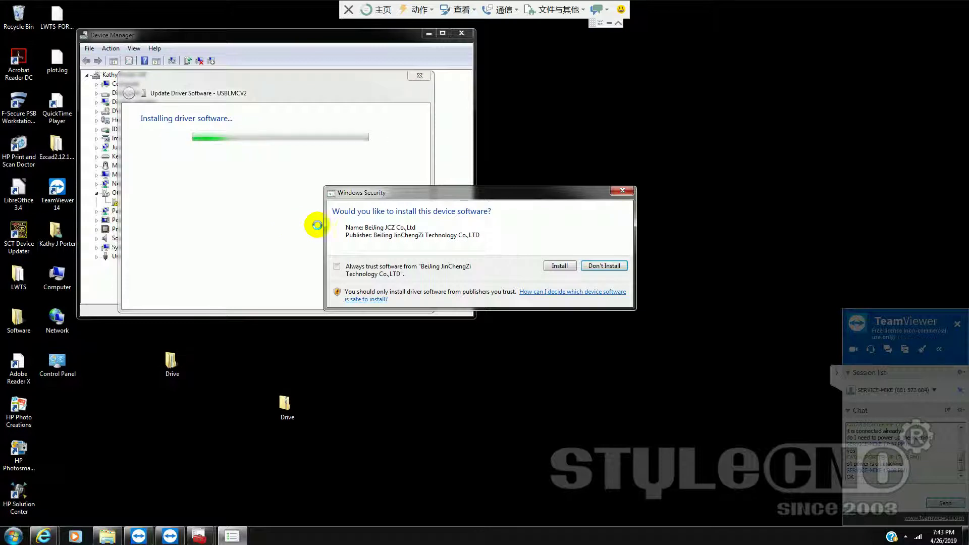
left_click(337, 266)
left_click(559, 266)
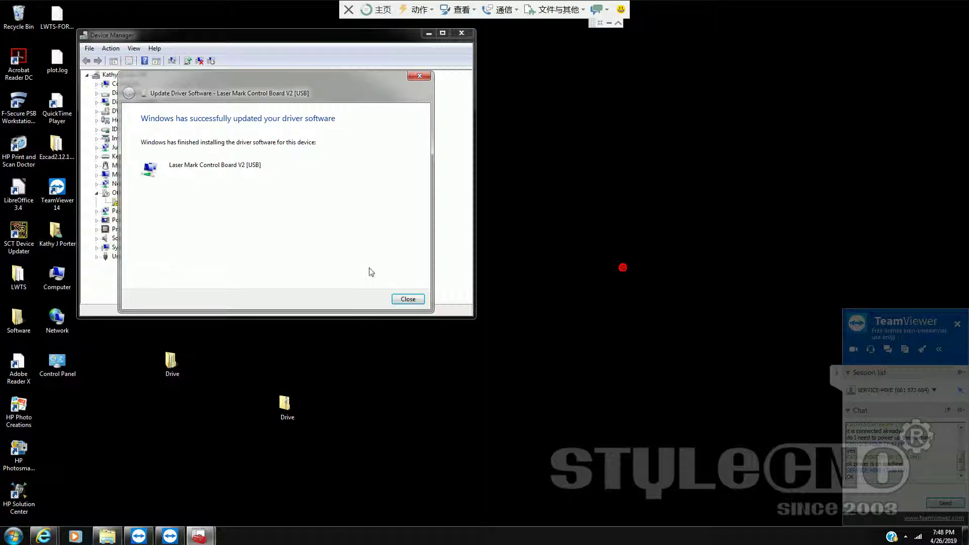
left_click(406, 299)
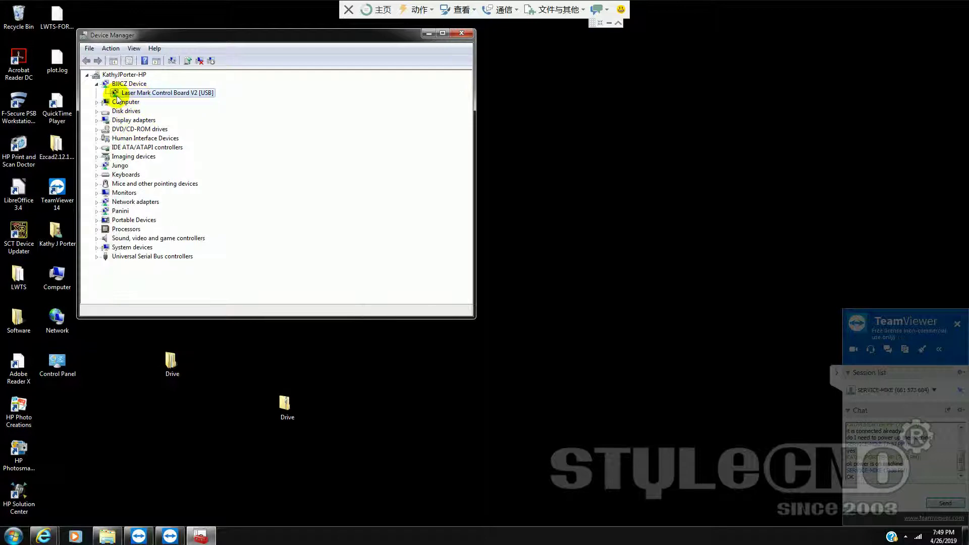
Check the Laser Mark Control Board V2 [USB] entry under BJJCZ Device and close Device Manager
left_click(96, 84)
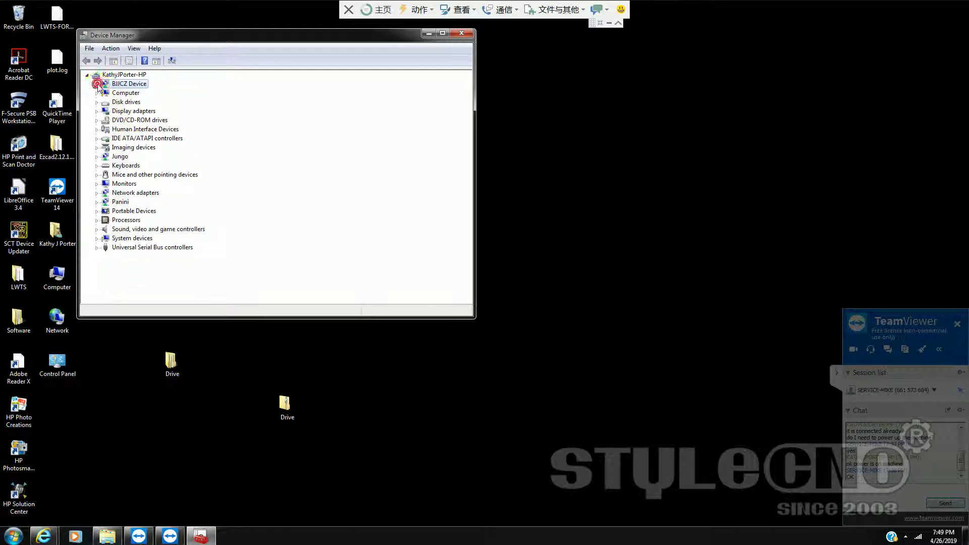
left_click(96, 83)
left_click(202, 93)
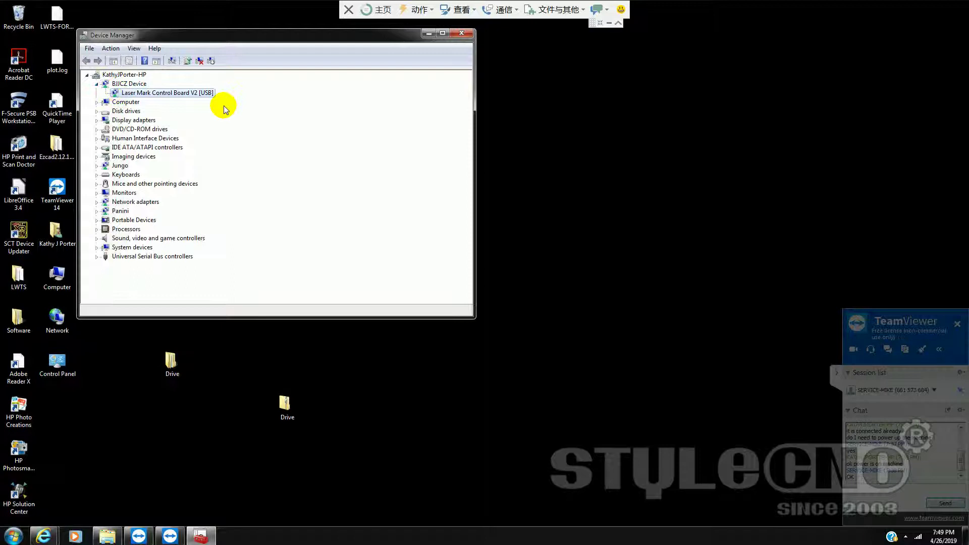
left_click(461, 32)
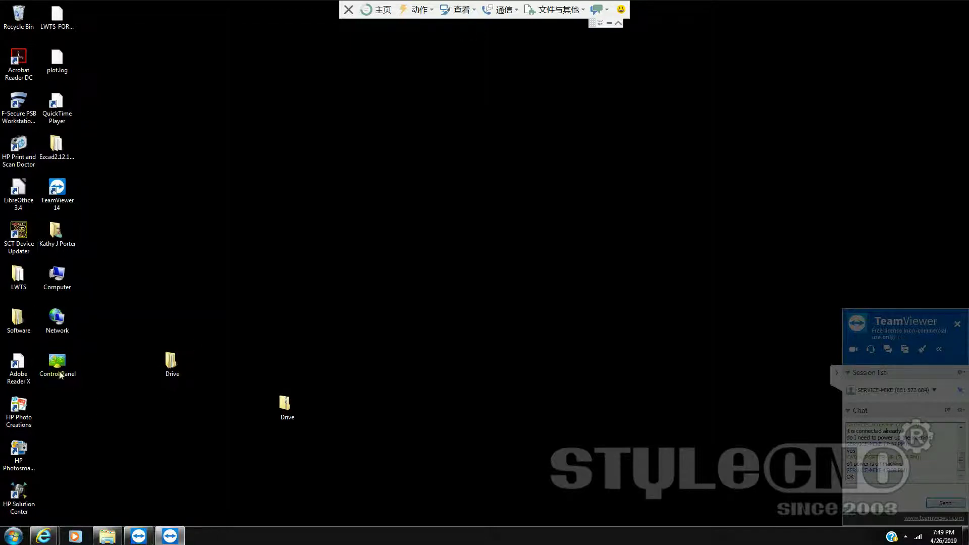
Launch EzCad2 from the Ezcad2.12.1(20150422) folder, under Software in the 100Focus 255mm folder of the desktop Software folder
double_click(23, 324)
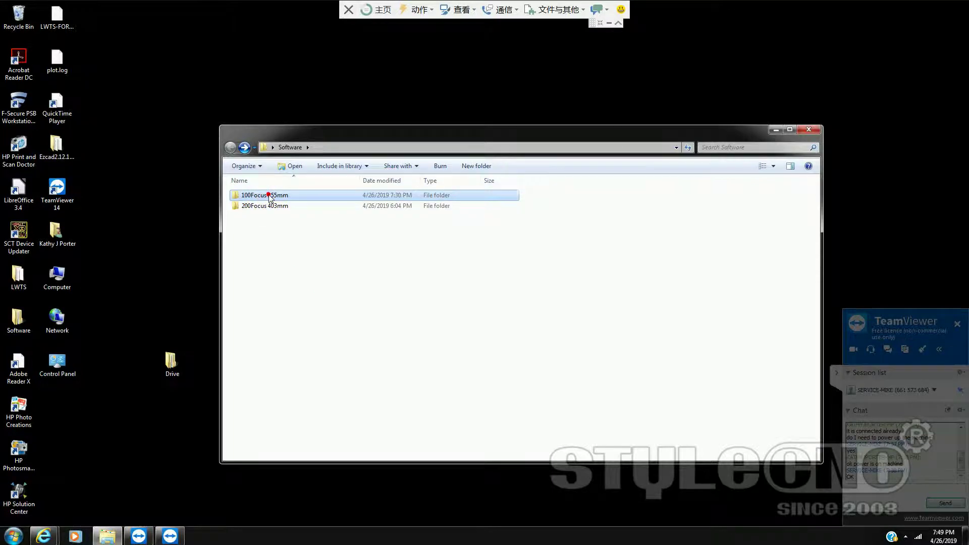
double_click(269, 194)
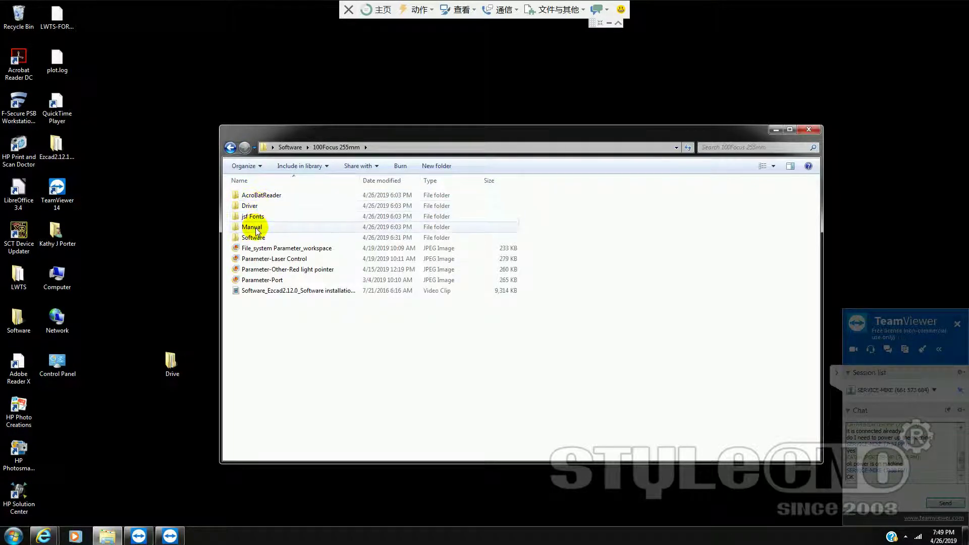
double_click(258, 238)
double_click(266, 195)
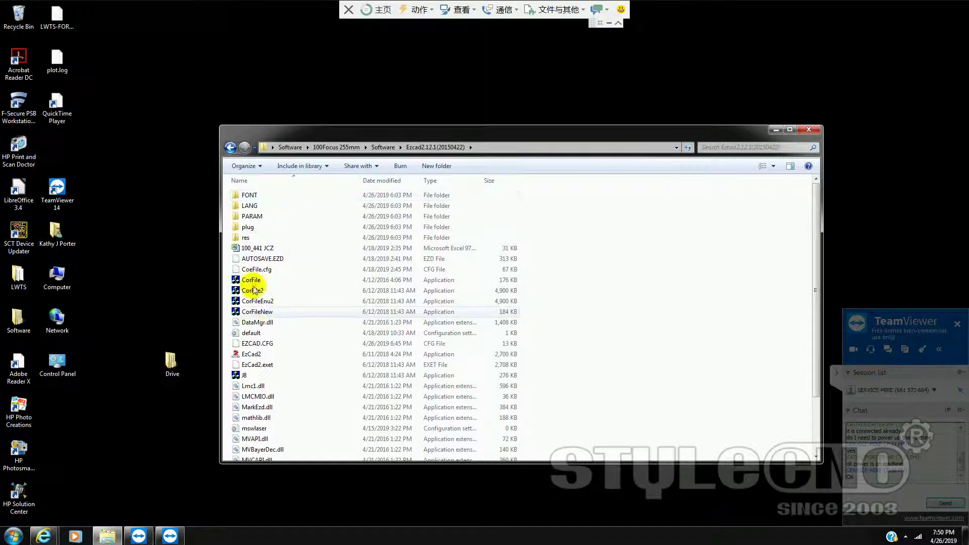
double_click(261, 356)
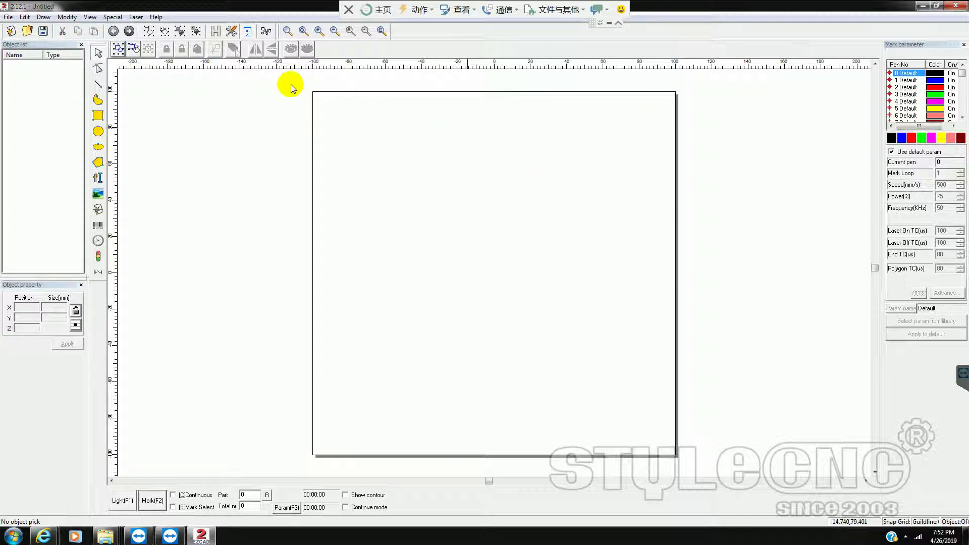
Examine the Color and WorkSpace settings in the system parameters and close them without changes
left_click(232, 33)
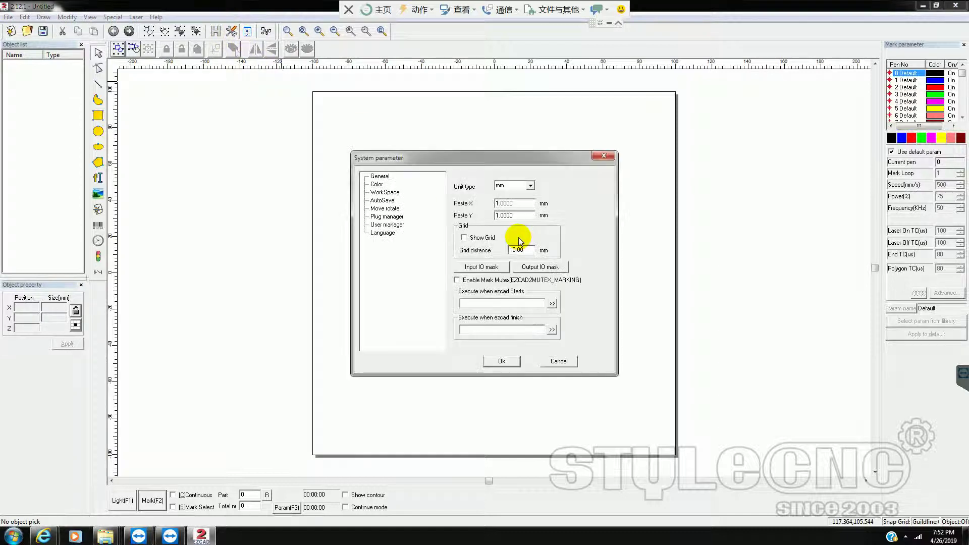
left_click(379, 185)
left_click(381, 193)
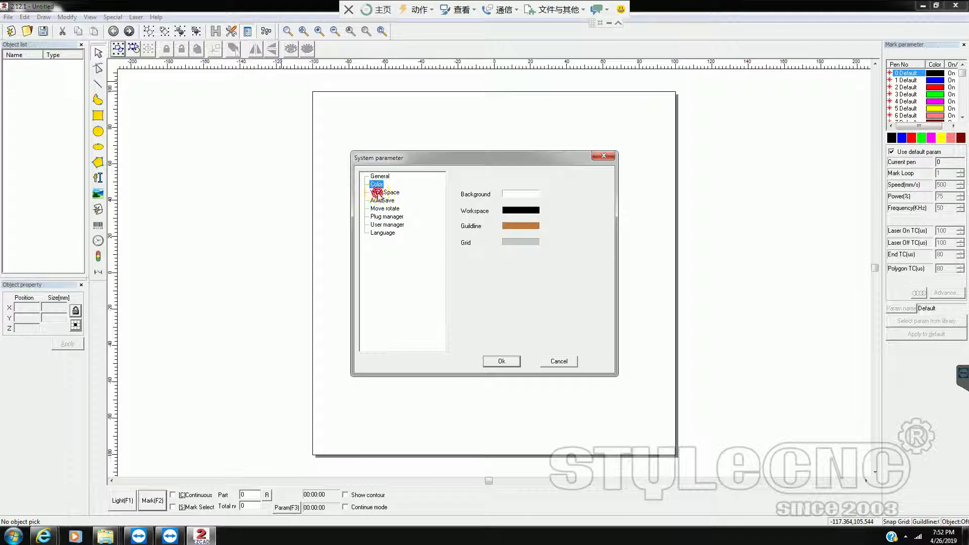
left_click(537, 235)
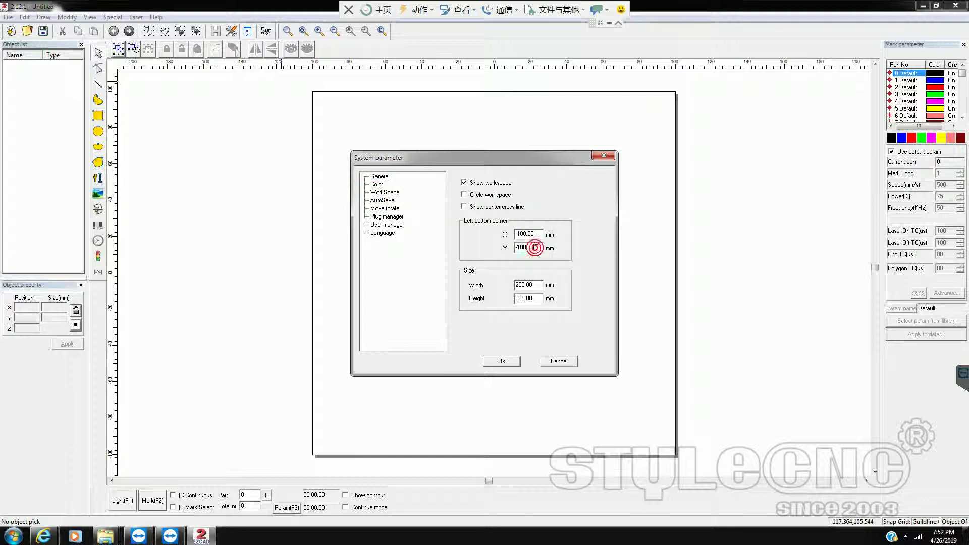
left_click(555, 361)
Display the marking configuration parameters and open the Parameter-Laser Control reference image from the 200Focus 403mm folder
left_click(286, 507)
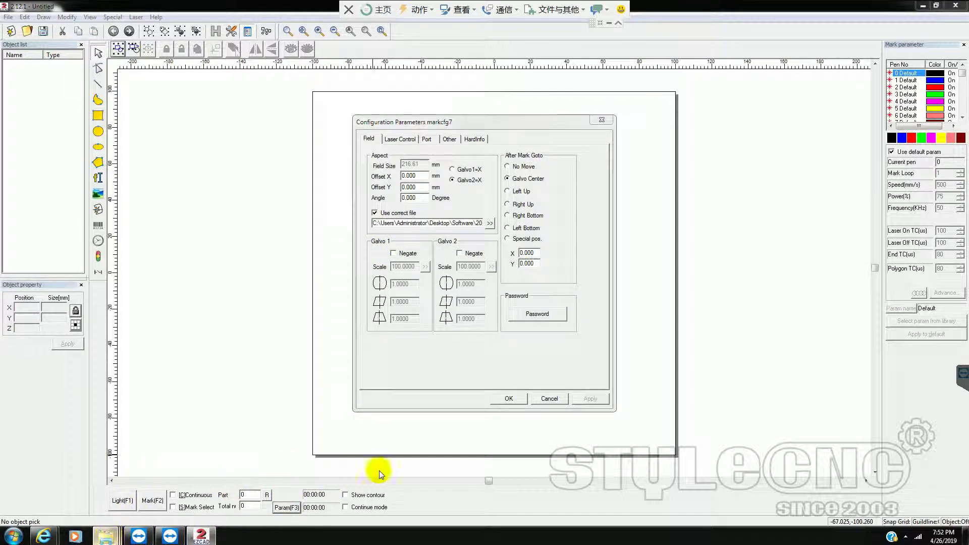
mouse_move(106, 536)
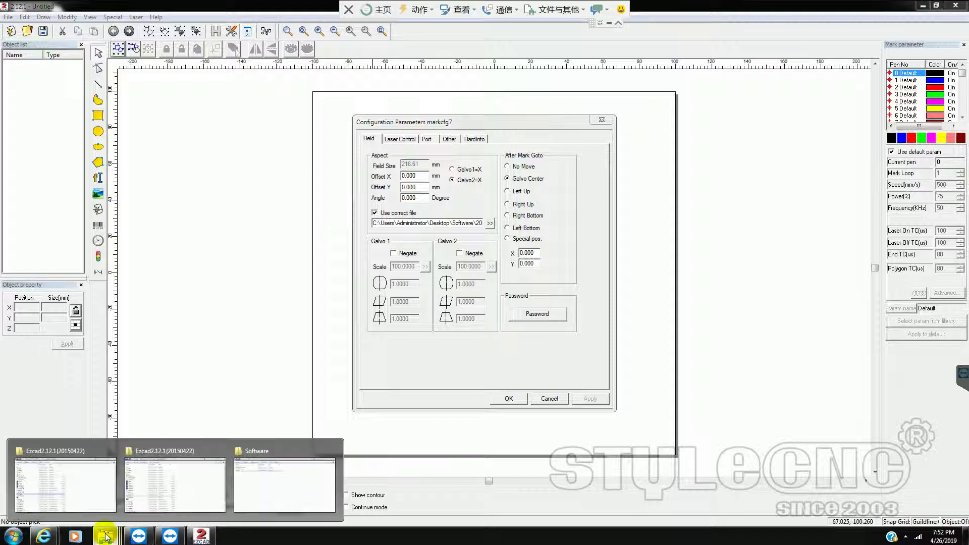
mouse_move(187, 479)
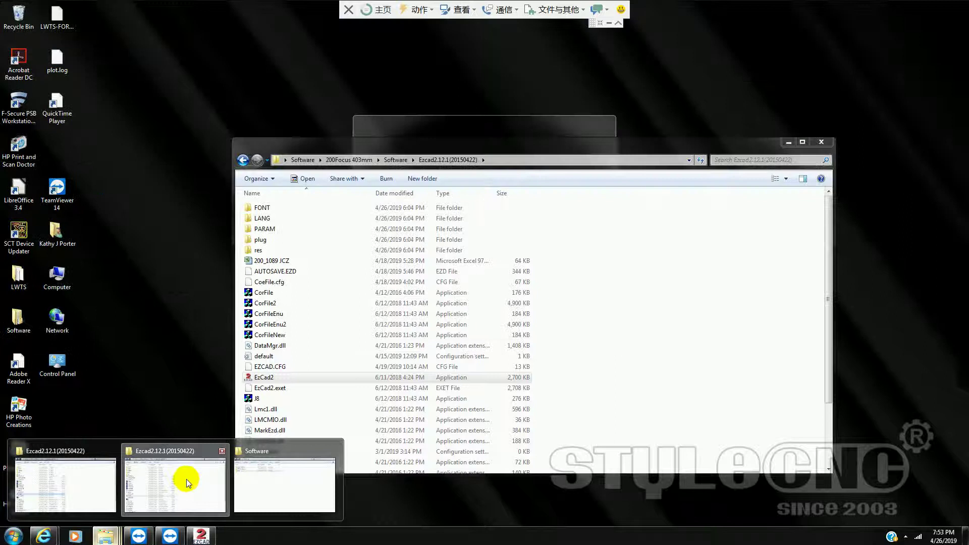
left_click(186, 479)
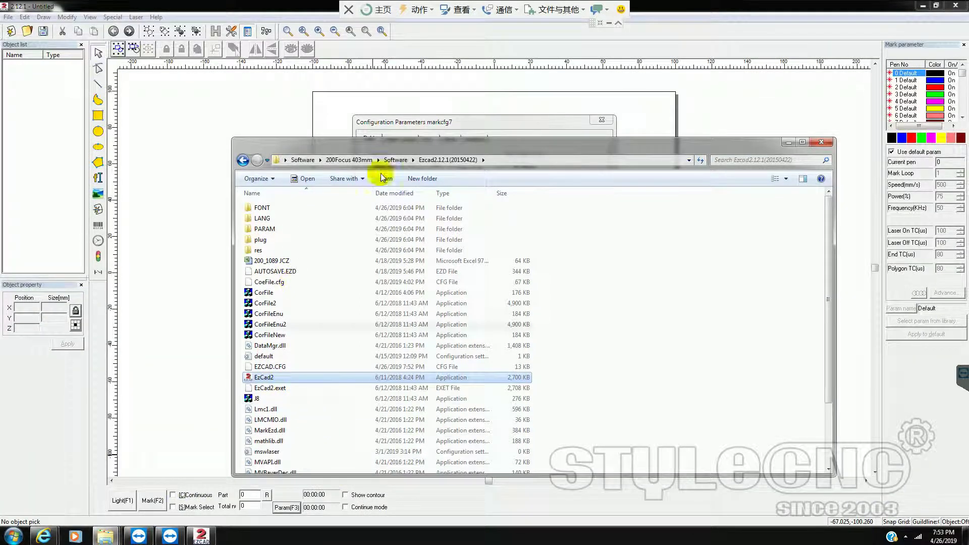
left_click(349, 160)
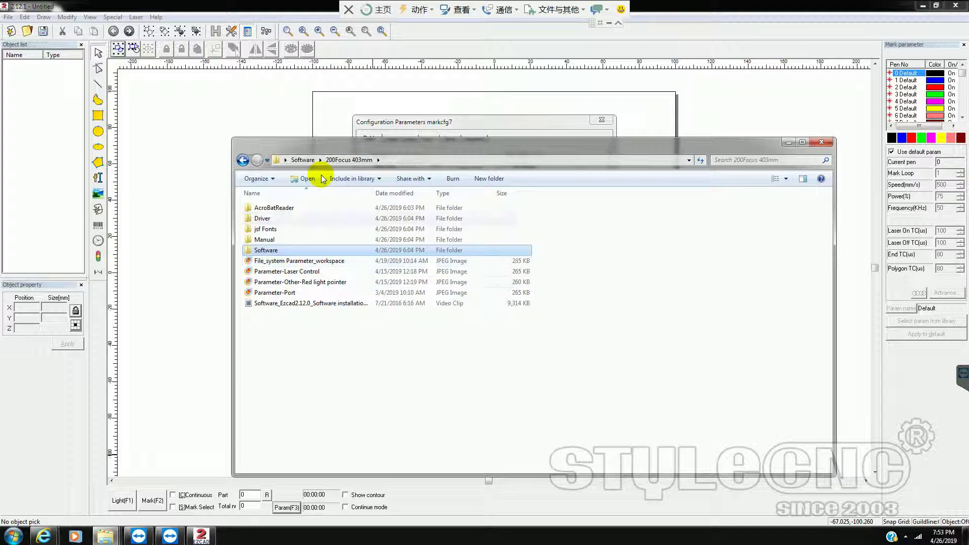
left_click(271, 263)
double_click(343, 268)
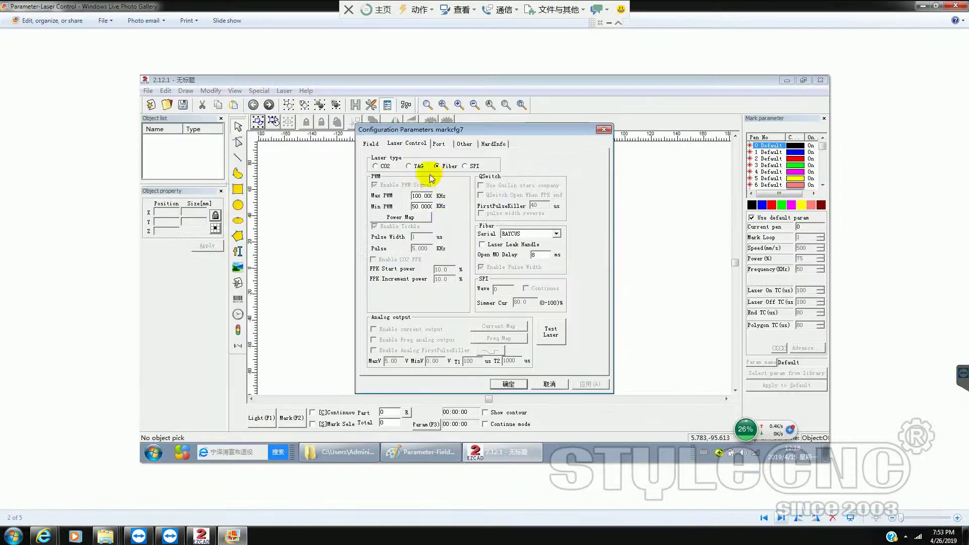
Compare the Laser Control settings in EzCad2 with the Parameter-Laser Control reference image
left_click(202, 536)
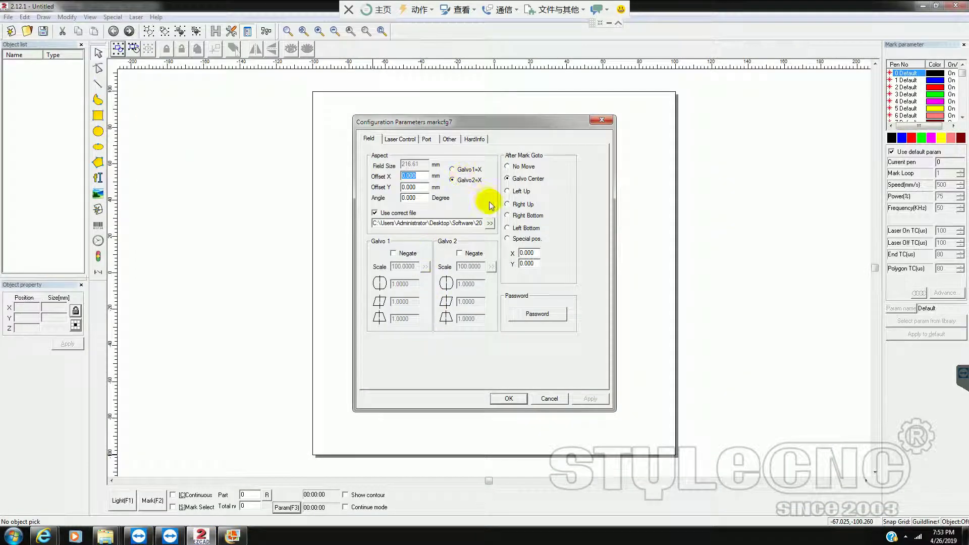
left_click(428, 138)
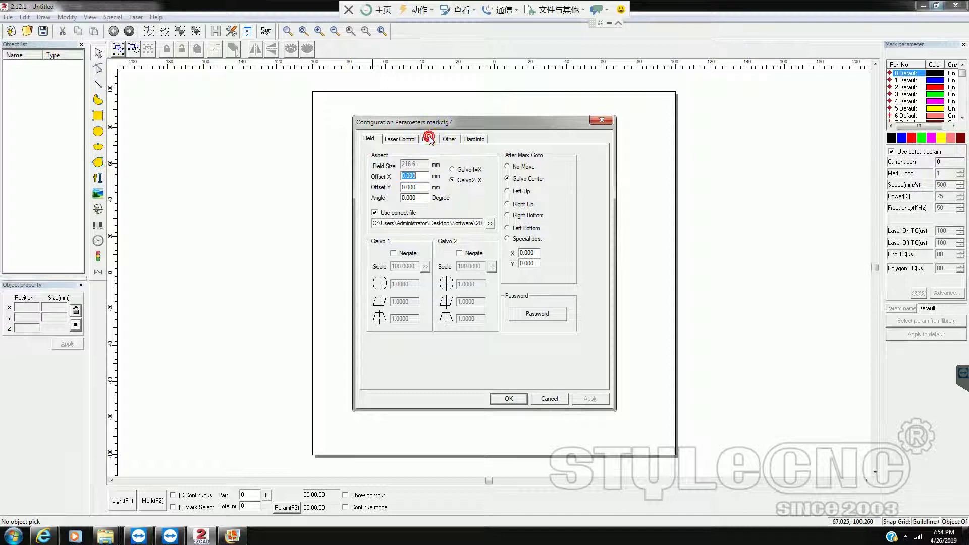
left_click(398, 136)
left_click(399, 139)
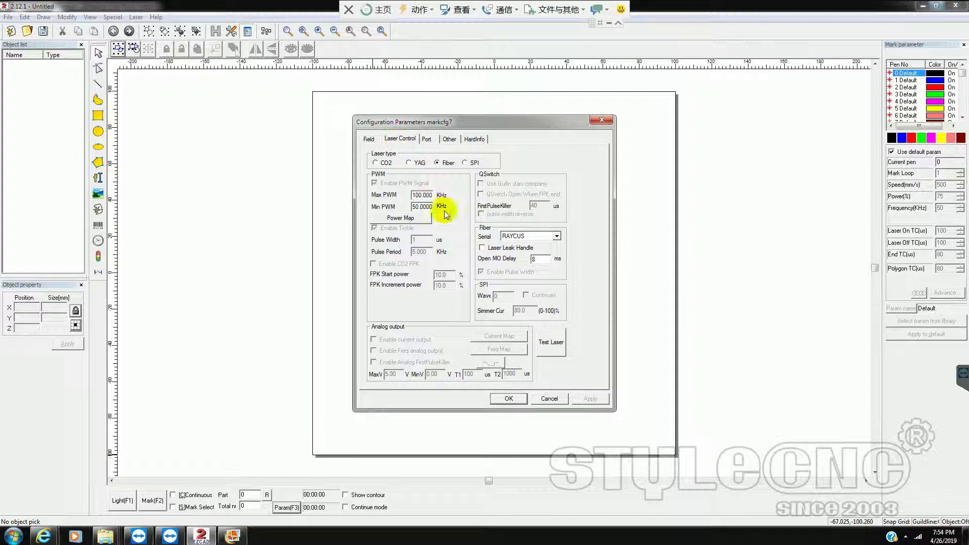
left_click(232, 536)
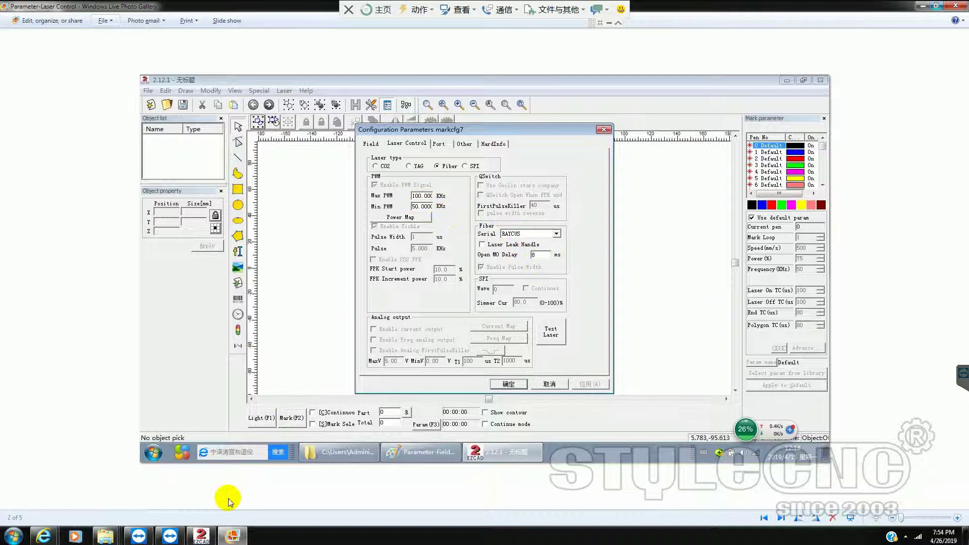
left_click(202, 536)
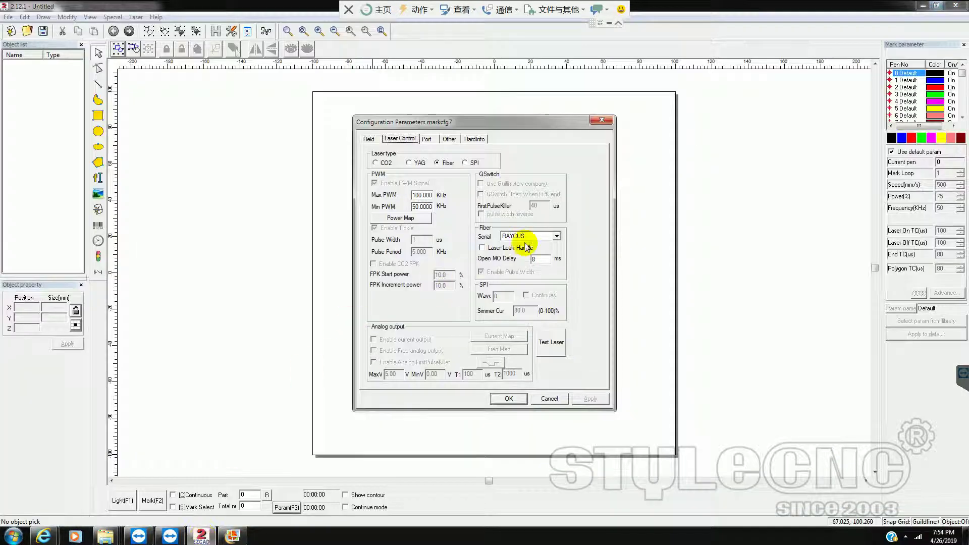
Compare the Port settings of the configuration parameters with the Port reference image, passing the Red light pointer image
left_click(427, 139)
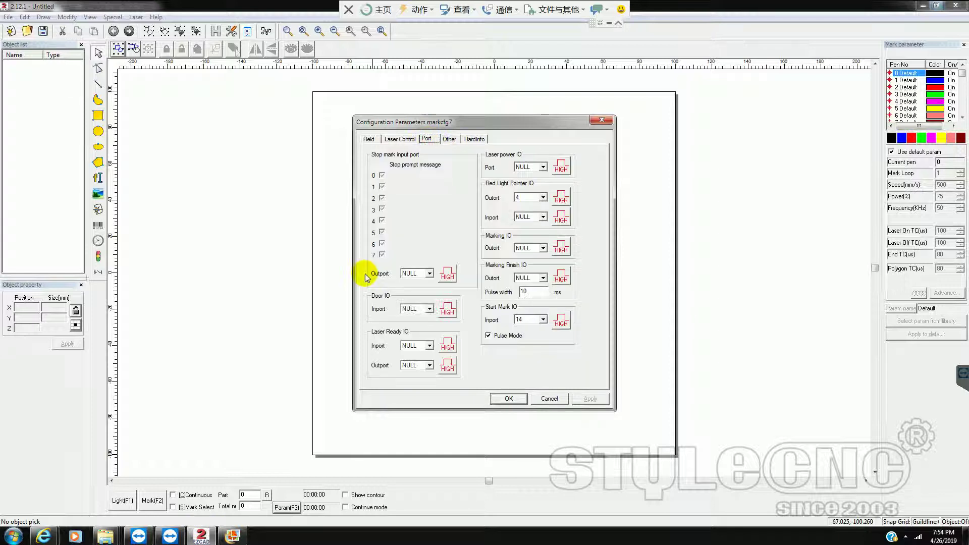
left_click(232, 537)
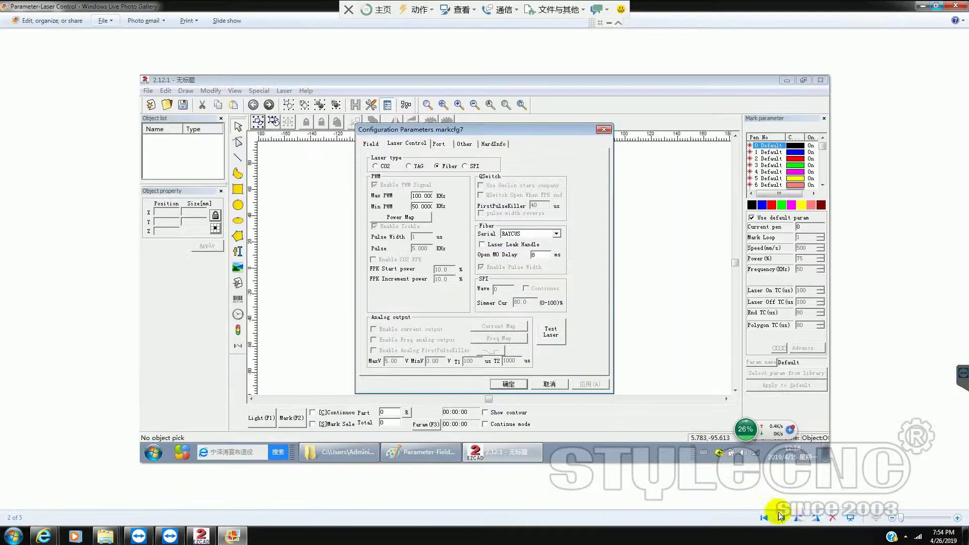
left_click(781, 522)
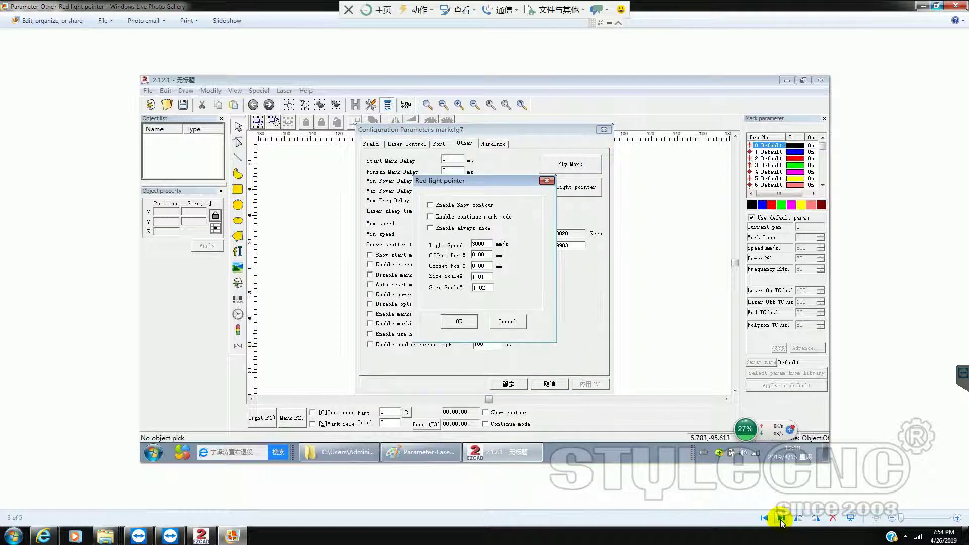
left_click(781, 520)
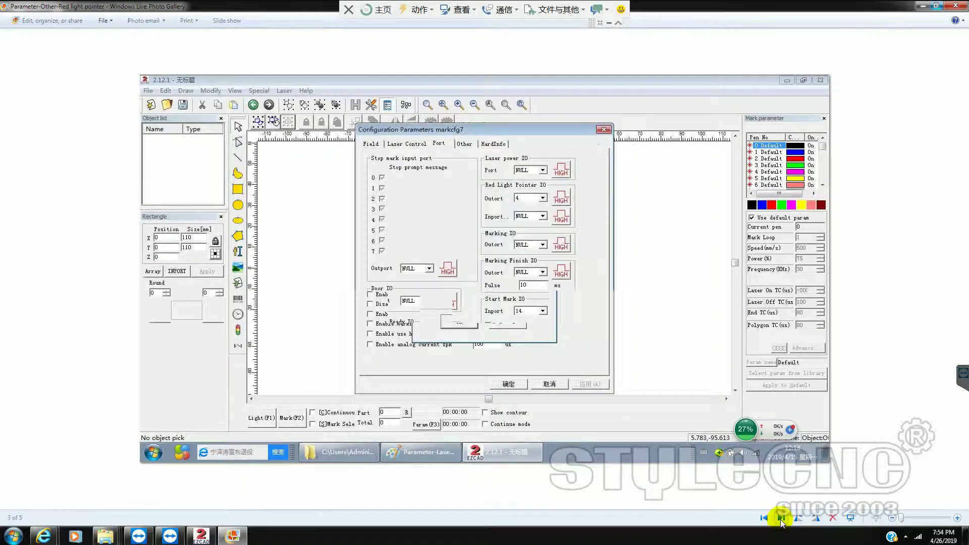
Send the remote customer the chat message "OK all right"
left_click(597, 11)
left_click(563, 134)
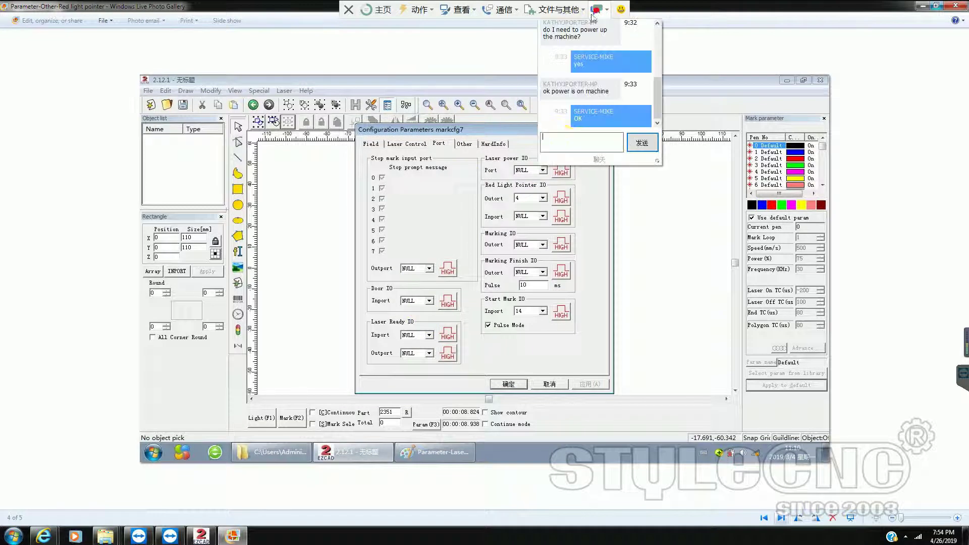
type("OK")
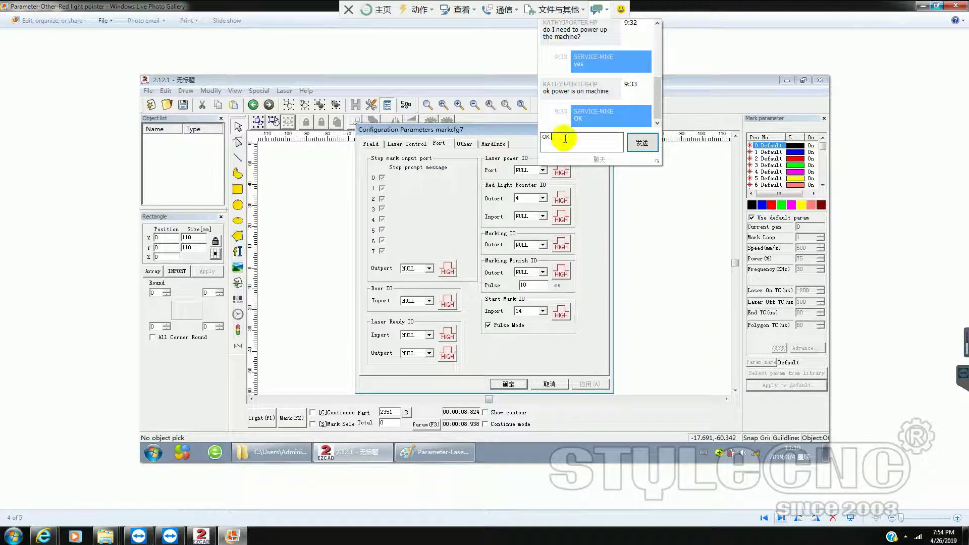
type(" akk")
type("ll")
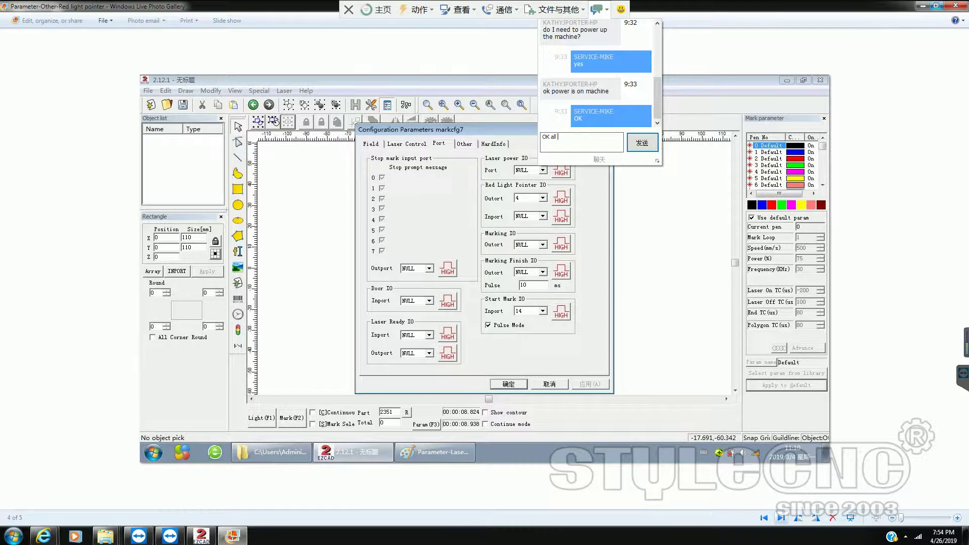
type(" right")
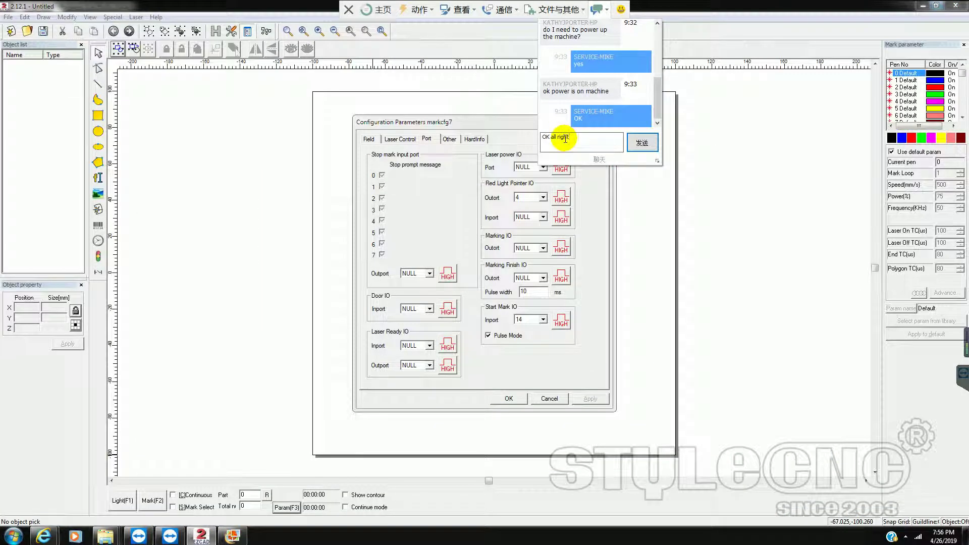
key("Return")
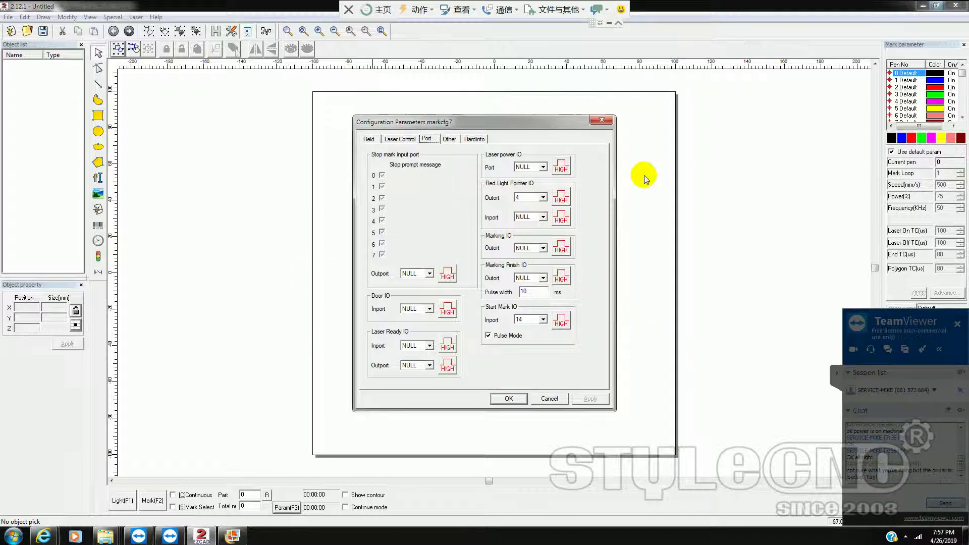
Read the customer's chat reply and answer with the message "you can try"
left_click(596, 10)
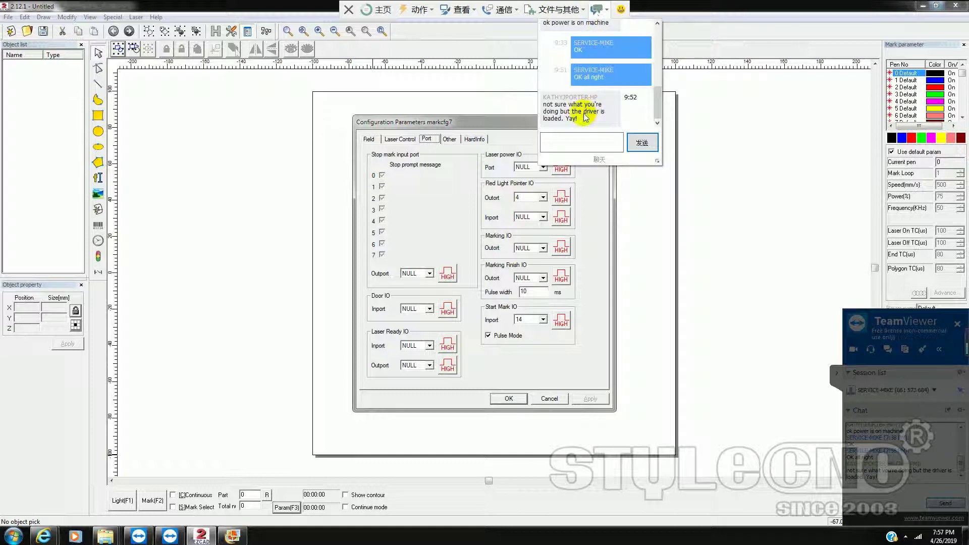
left_click(582, 143)
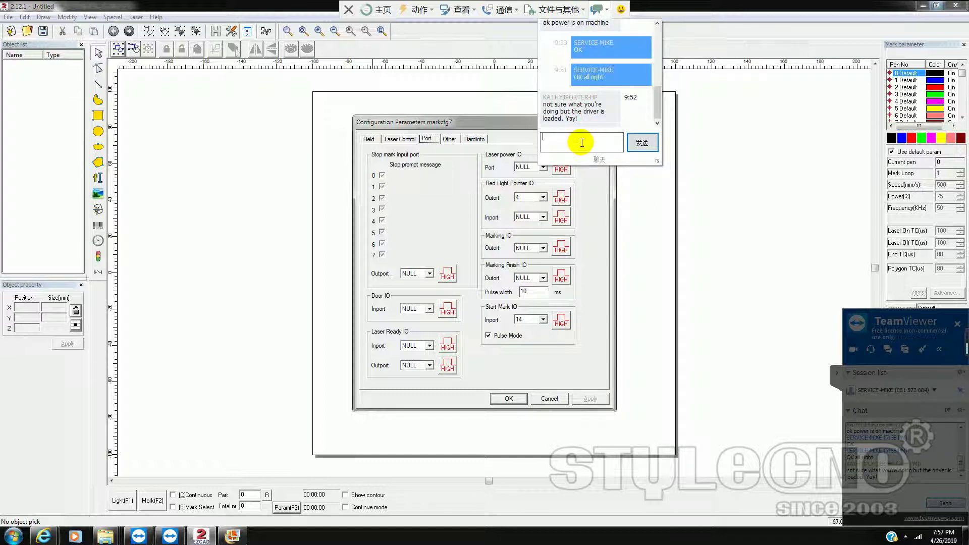
type("you can try")
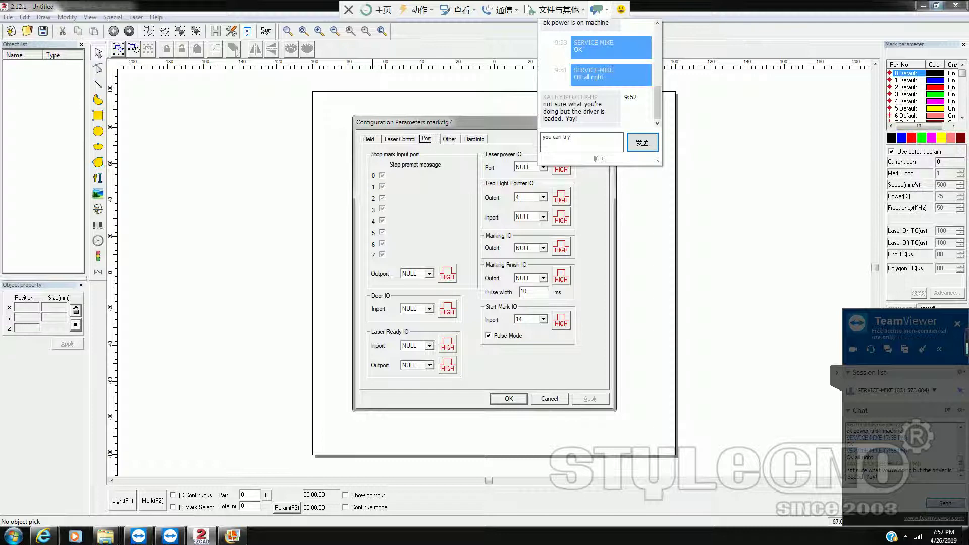
left_click(589, 151)
left_click(643, 143)
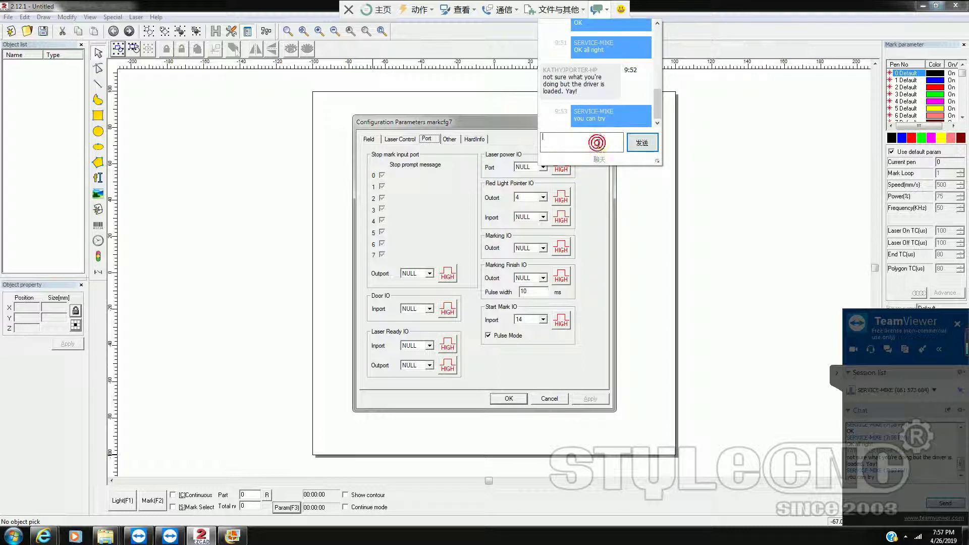
Close the configuration parameters without changes and draw a rectangle about 20.3 by 14.7 mm near the workspace centre
left_click(550, 399)
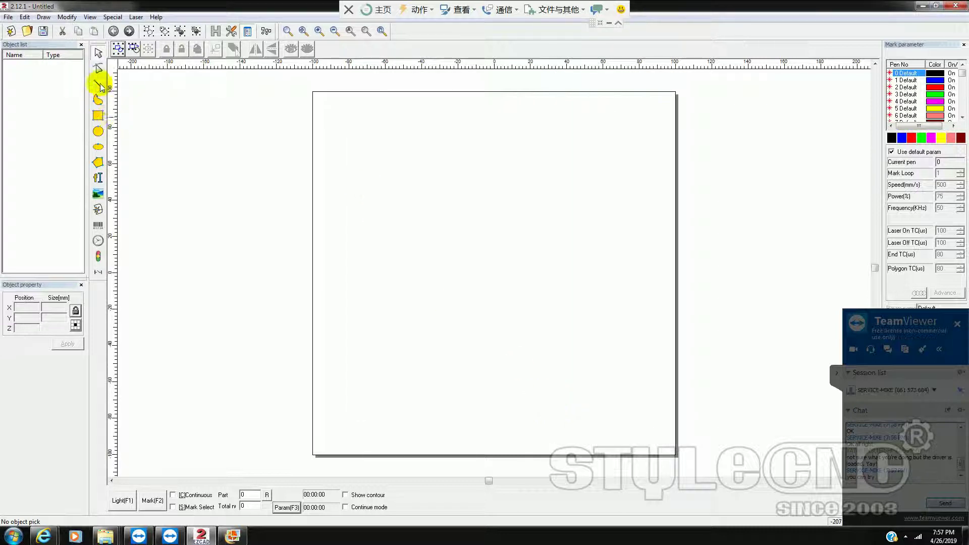
left_click(98, 116)
left_click_drag(460, 234, 498, 260)
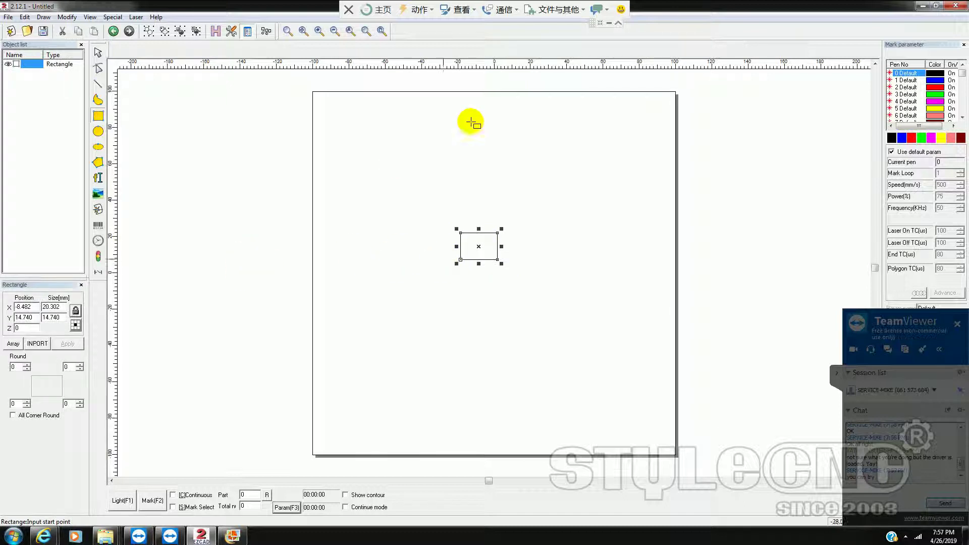
Hatch the rectangle using Hatch1 with All calc and a line distance of 0.08 mm
left_click(216, 31)
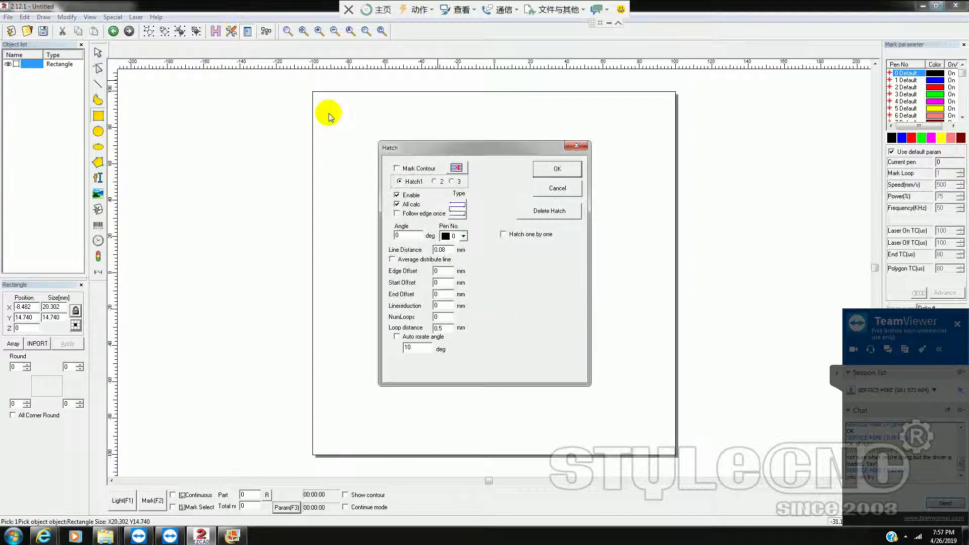
left_click(449, 250)
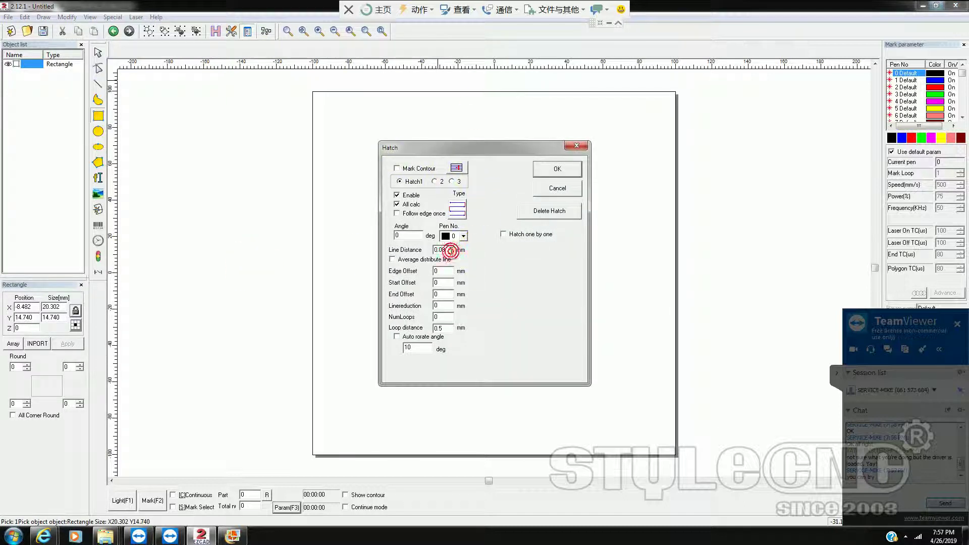
left_click(569, 163)
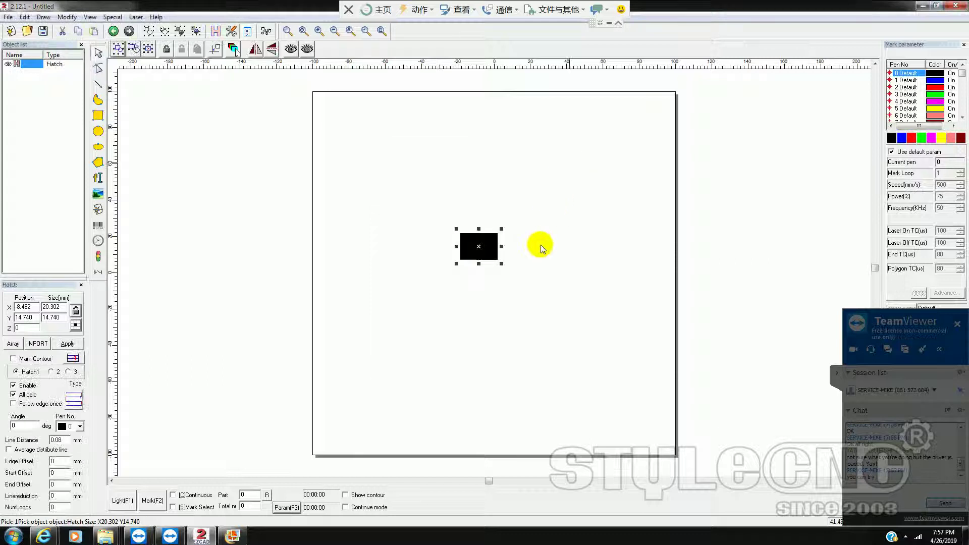
Collapse the remote session window, select the hatched rectangle, run its red light preview and stop it
left_click(536, 281)
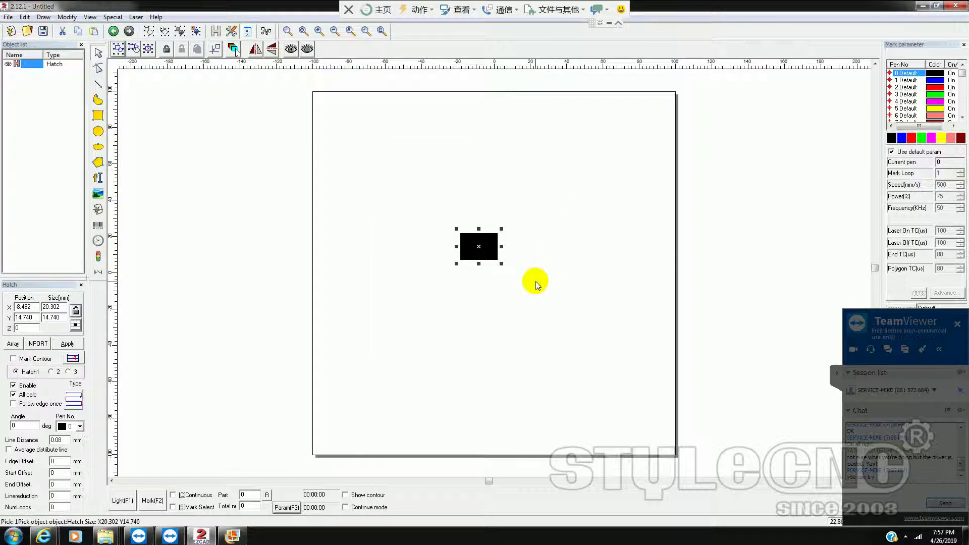
left_click(836, 376)
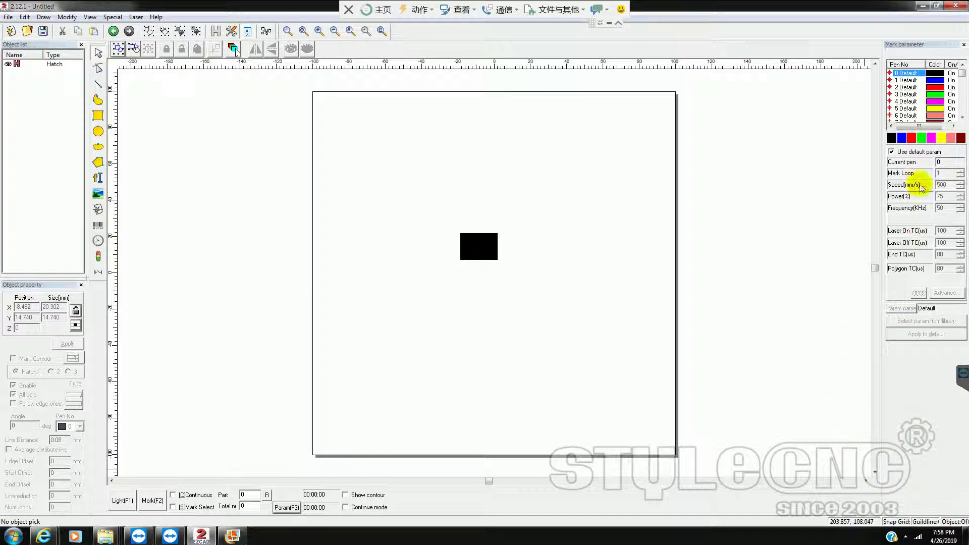
left_click_drag(557, 312, 381, 187)
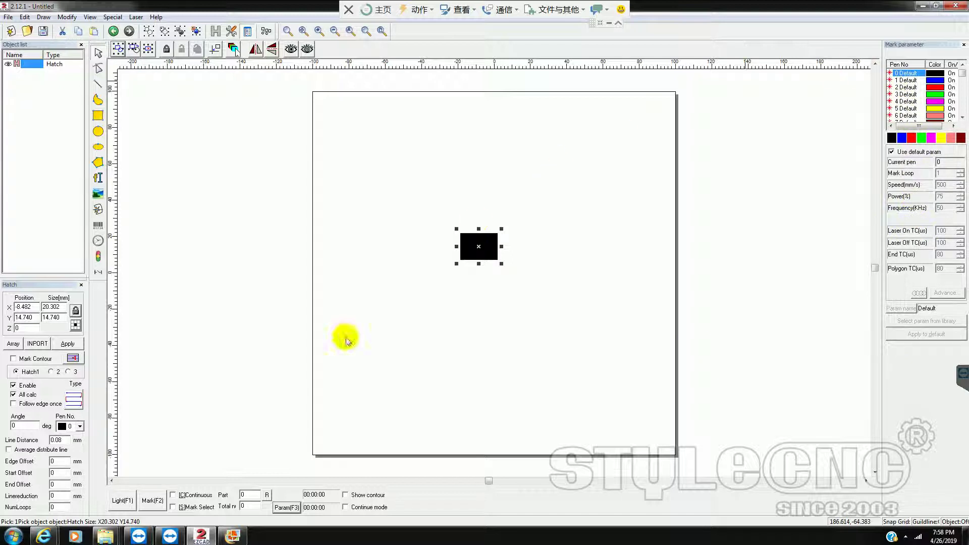
left_click(122, 500)
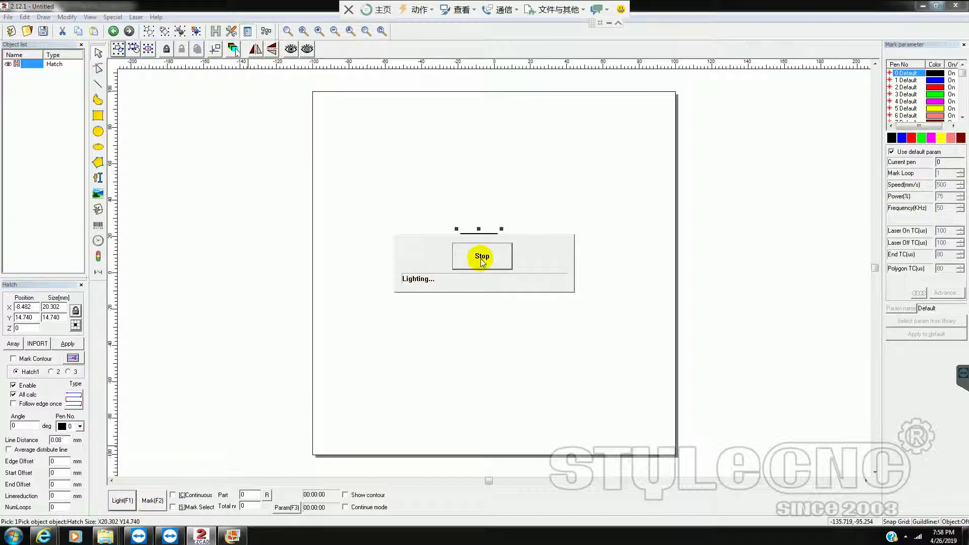
left_click(480, 258)
Move the object properties up, place the text "stylecncc" below the hatched rectangle and enlarge it to about 48.7 by 7.9 mm
left_click_drag(62, 280, 61, 126)
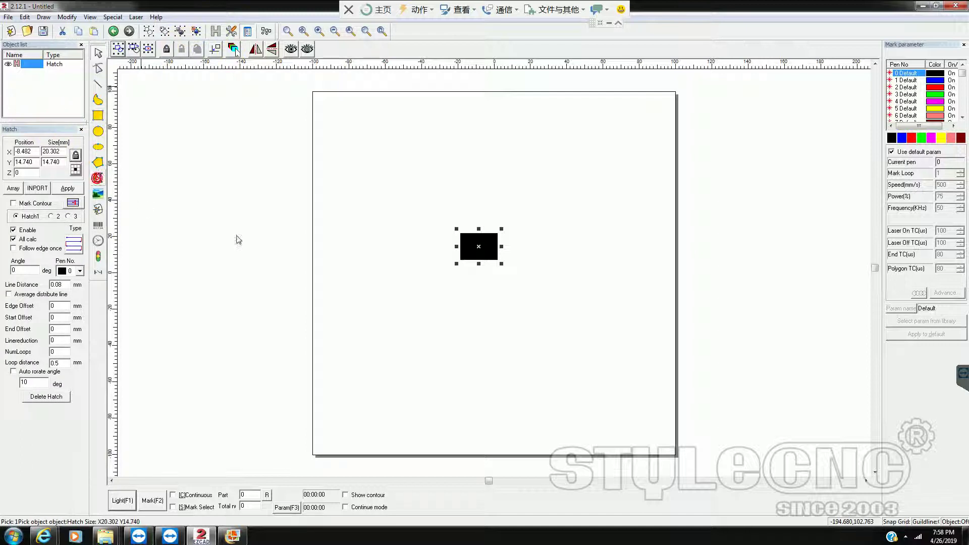
key("t")
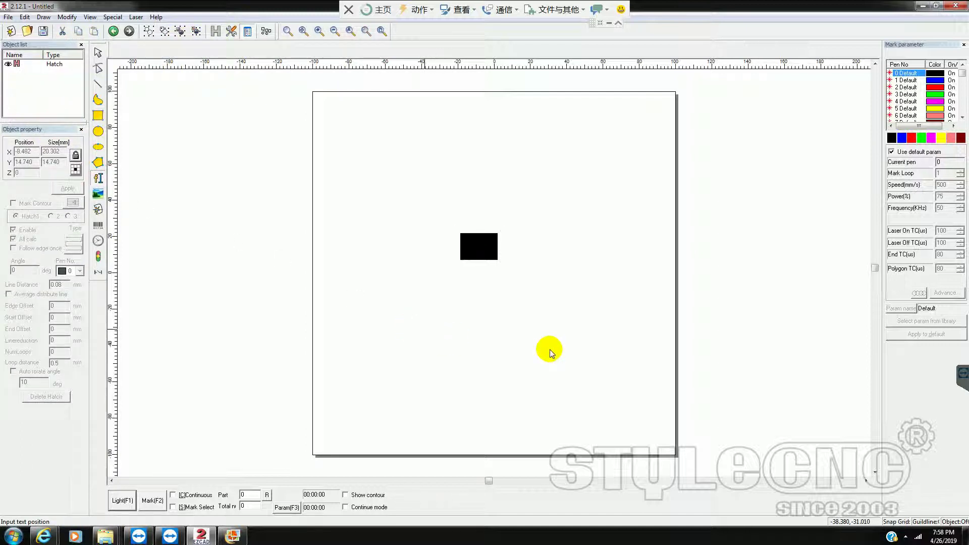
left_click(424, 327)
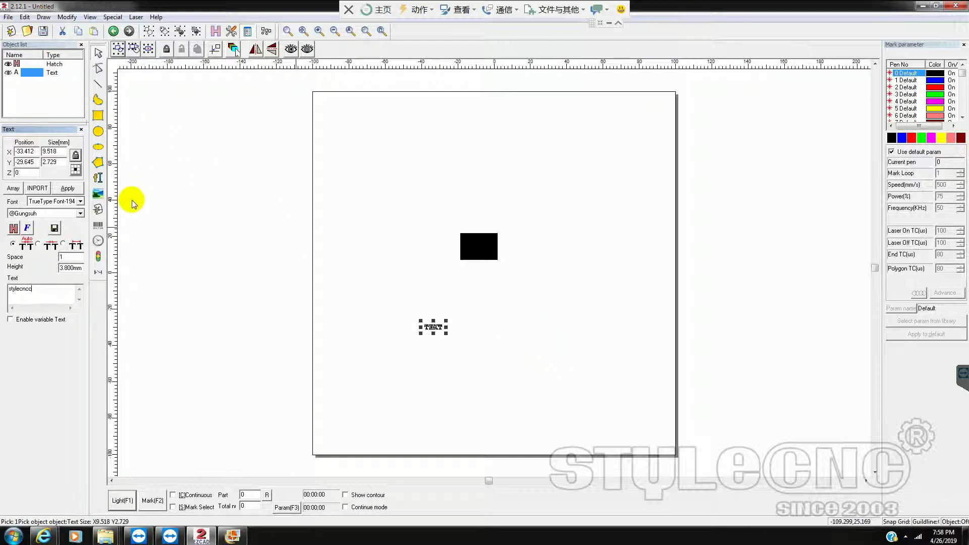
left_click(67, 188)
left_click_drag(462, 321, 499, 326)
right_click(372, 288)
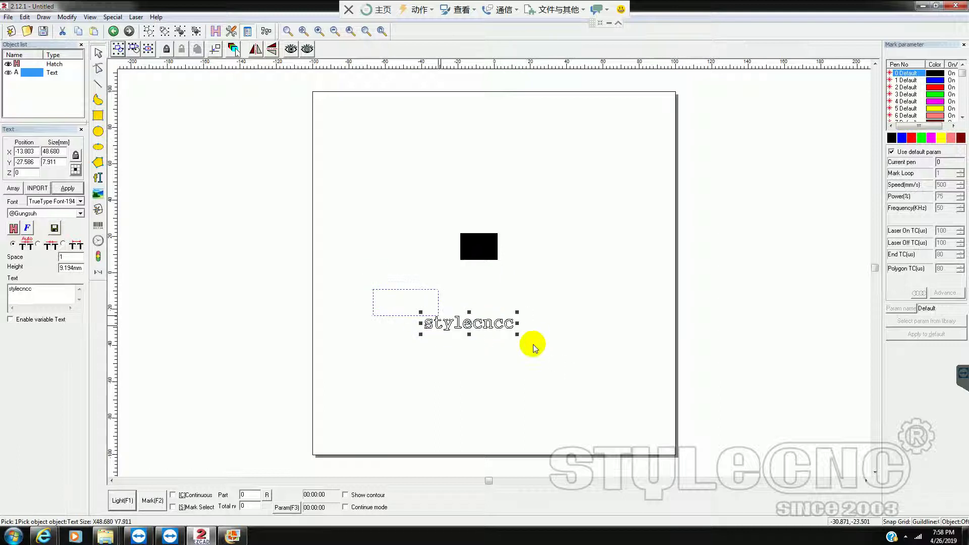
Hatch the text using Hatch1 with All calc and a 0.08 mm line distance, and start its red light preview
left_click(216, 31)
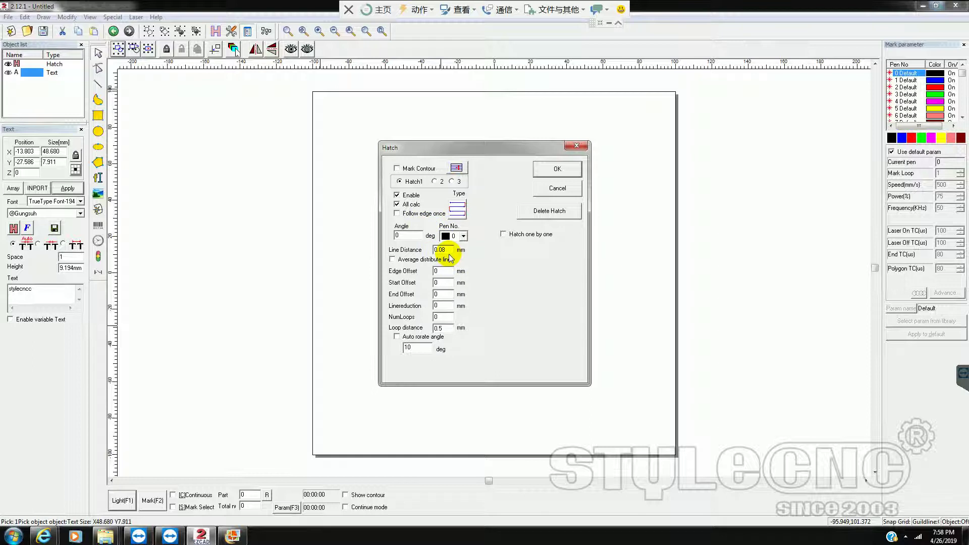
left_click(558, 168)
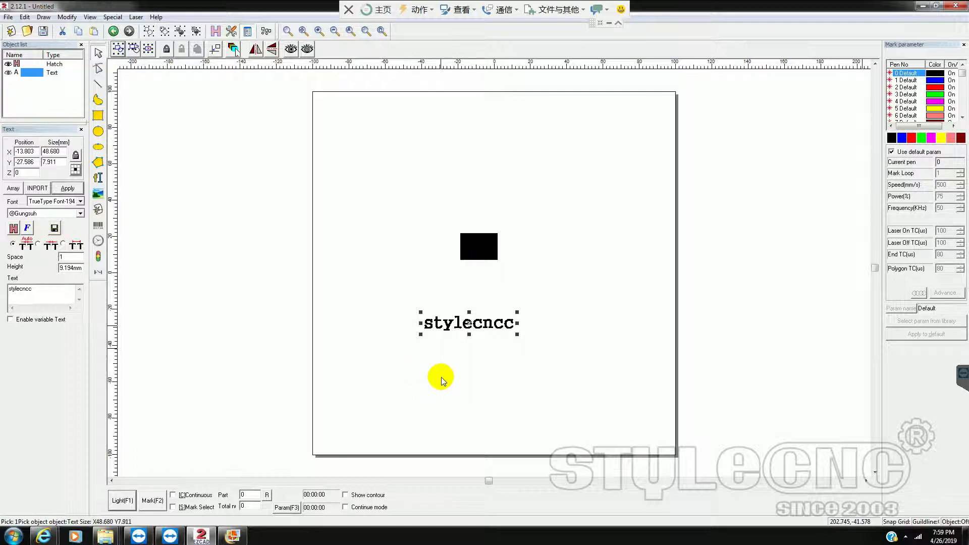
left_click(122, 498)
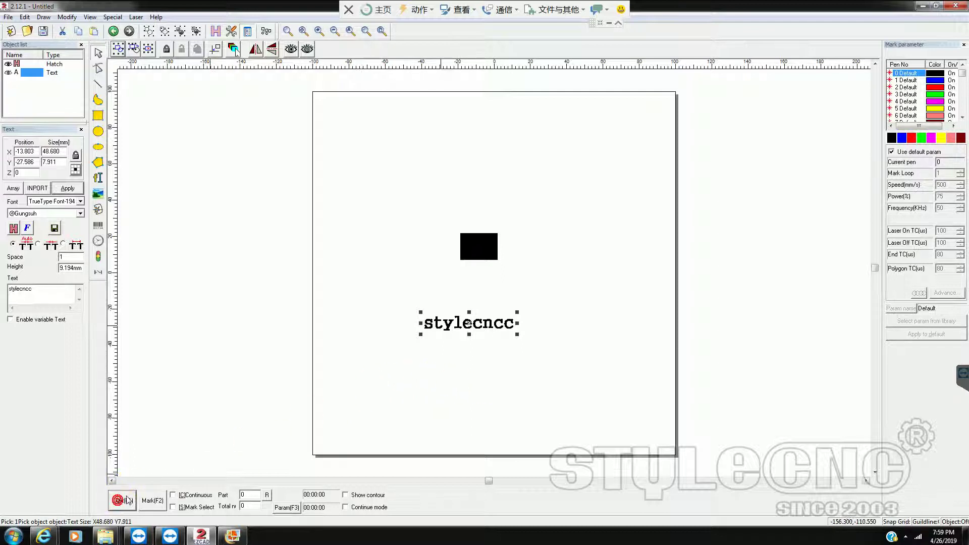
left_click(123, 501)
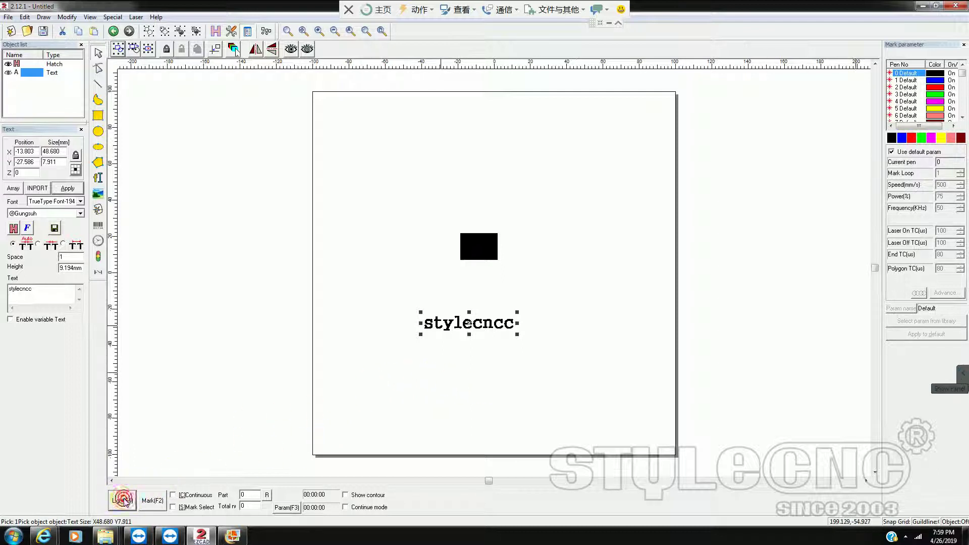